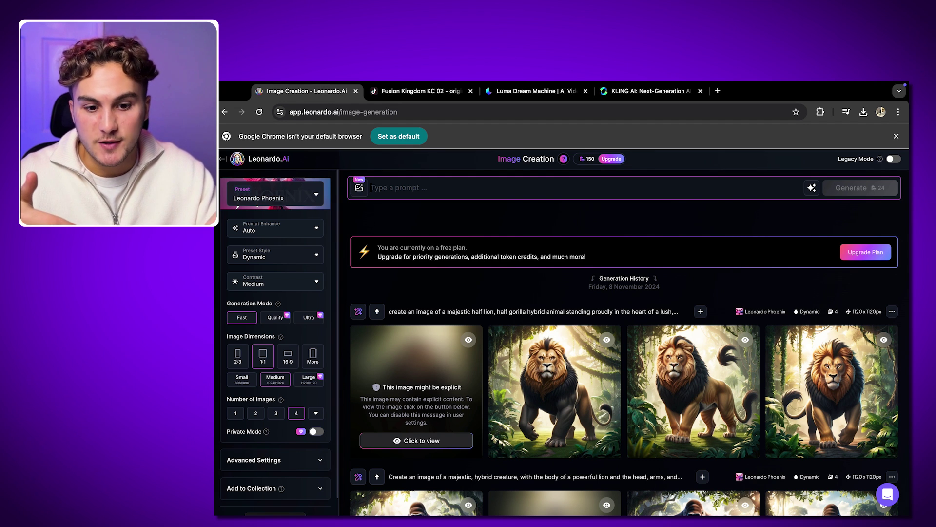
Step: Generate images from the prompt "make a photo of a mouse and a shark on a beach in the same photo"
text(make a photo of a mouse and a shark on a beach in the same photo)
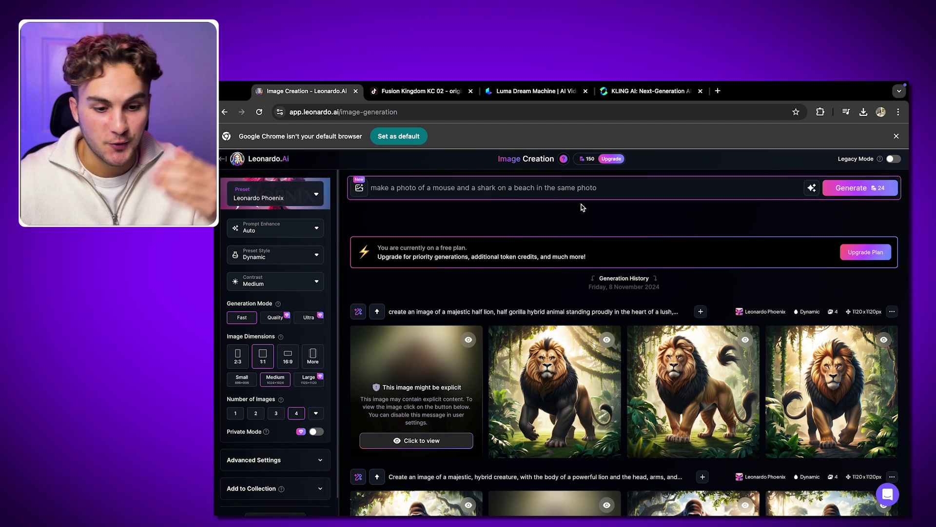
click(841, 189)
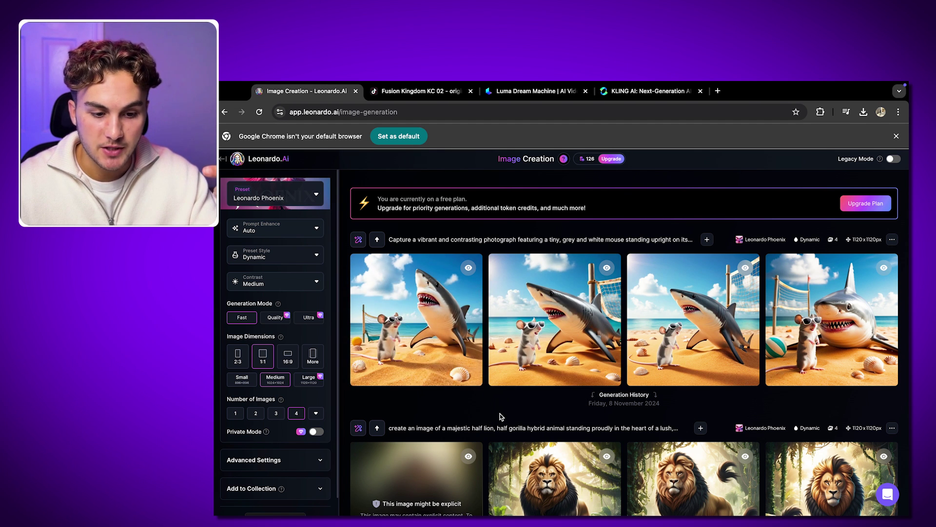
Step: Generate images from the prompt "create a hybrid animal with a mouse and a shark on a beach, using the same backgrounds the last image generation"
scroll(629, 229, up, 2)
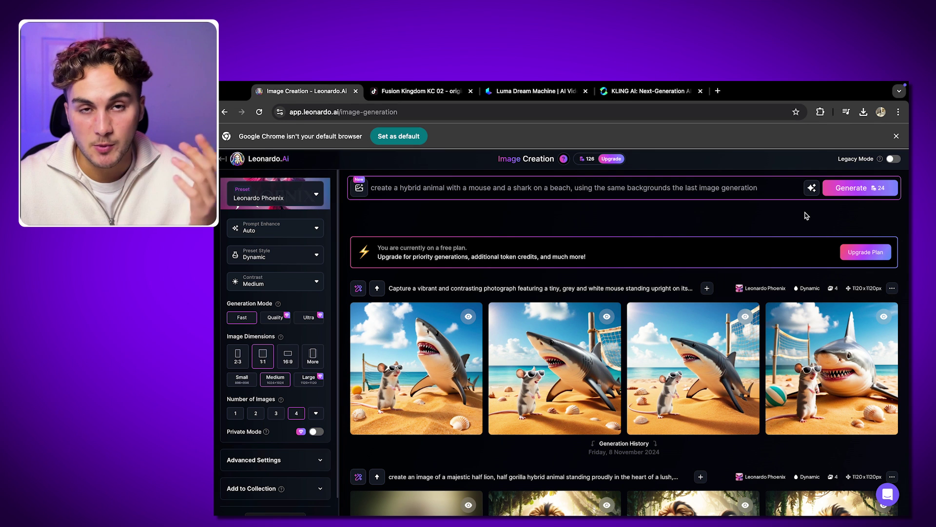
click(848, 194)
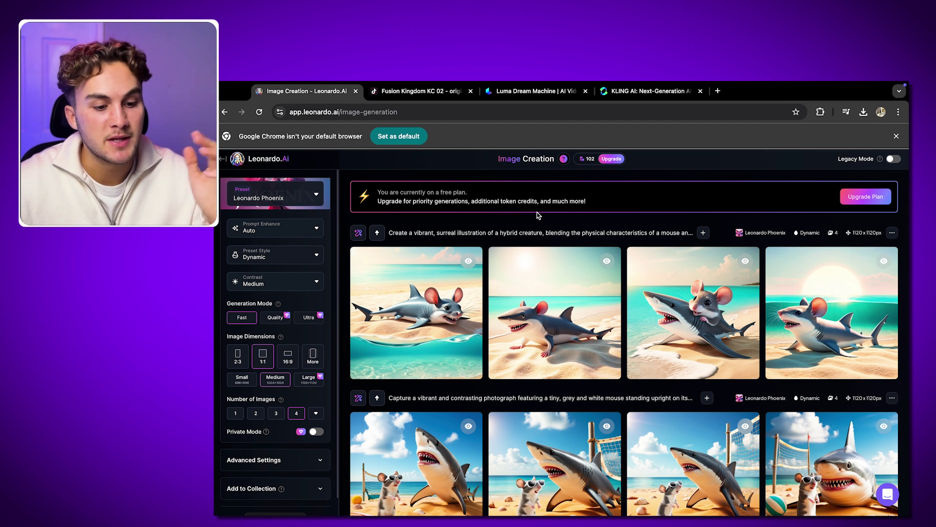
scroll(538, 215, up, 1)
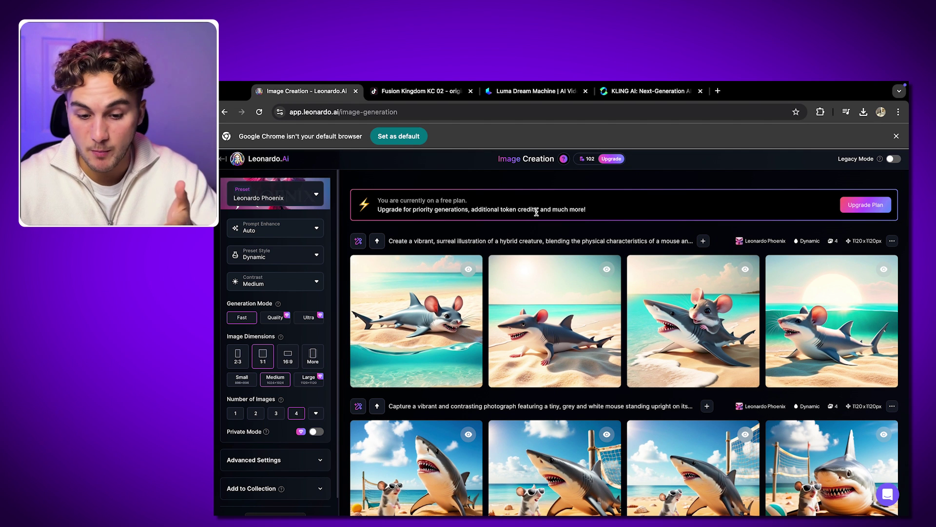
mouse_move(681, 317)
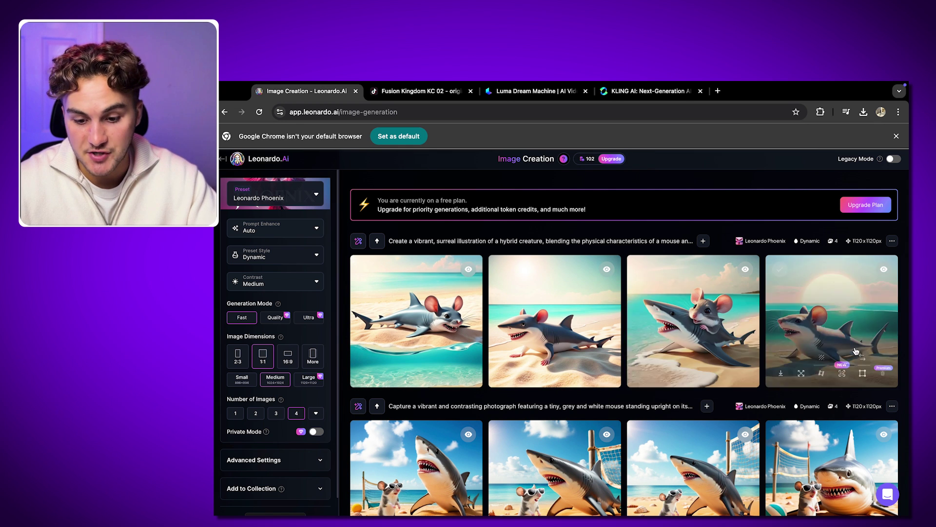
scroll(761, 229, up, 2)
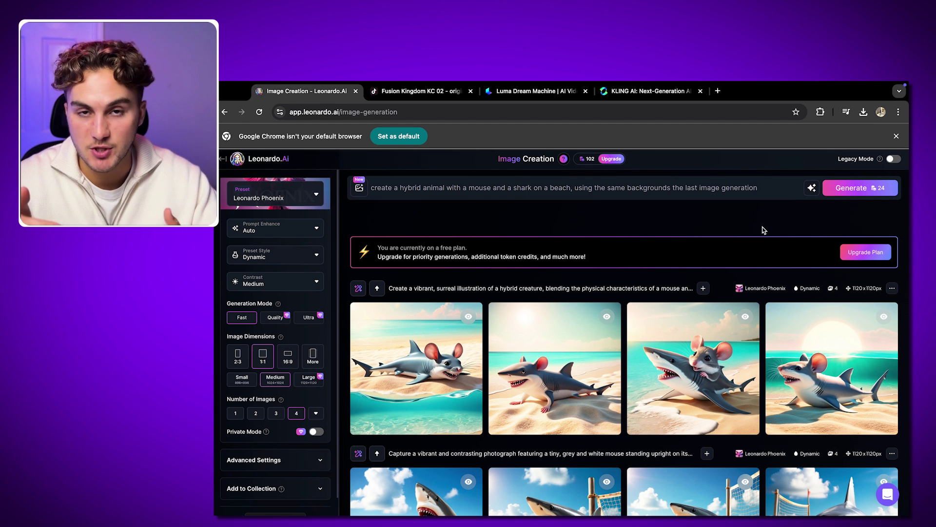
Step: Download the first mouse-and-shark beach photo and the first image of the mouse-shark hybrid set
scroll(800, 456, down, 3)
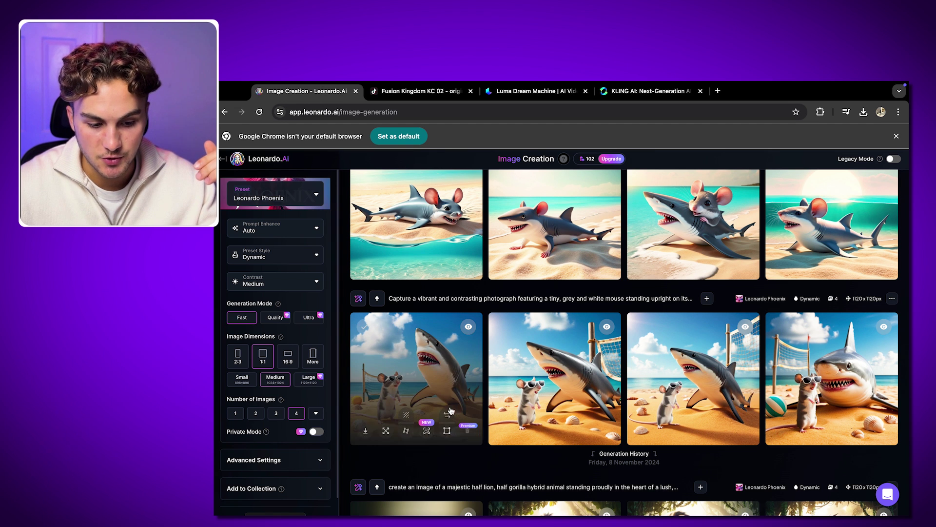
scroll(588, 318, up, 1)
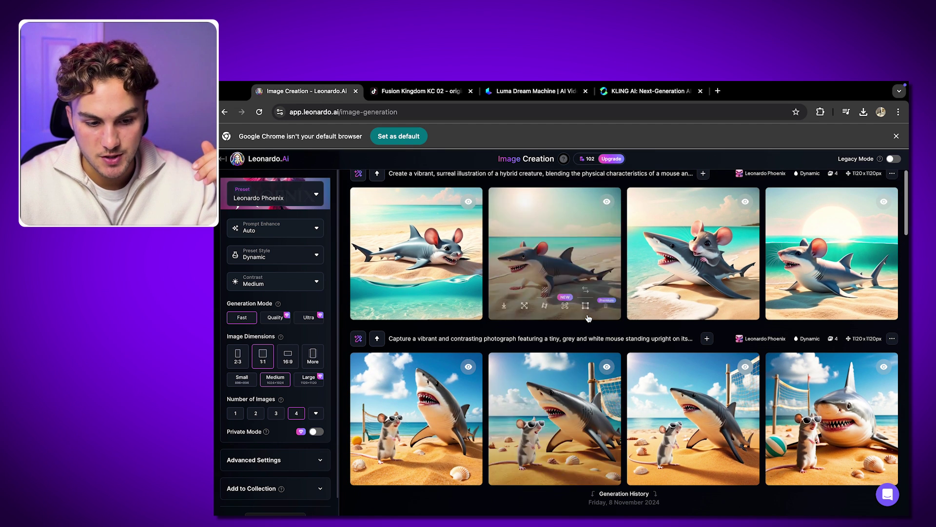
click(366, 306)
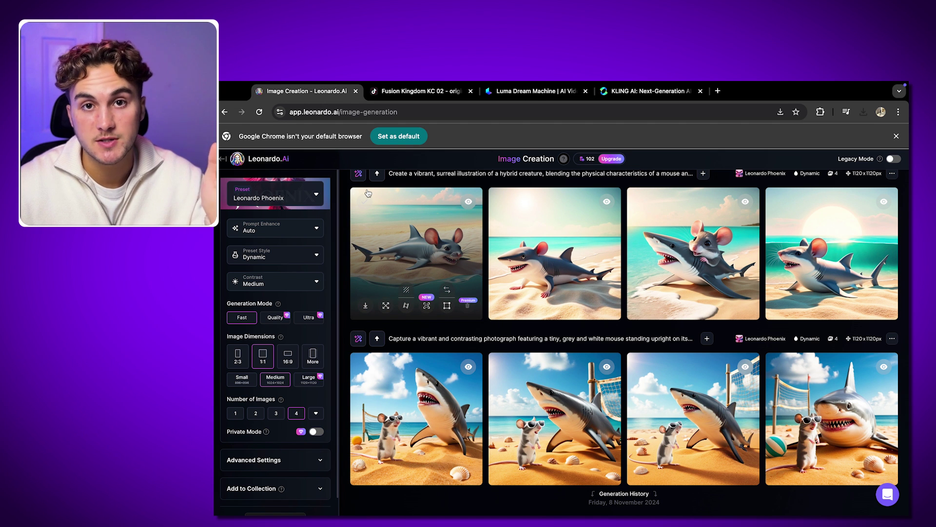
Step: Switch to Luma Dream Machine and add Leonardo_Phoenix_Capture_a_vibrant_and_contrasting_photograph_3.jpg from Downloads as the start frame
click(532, 91)
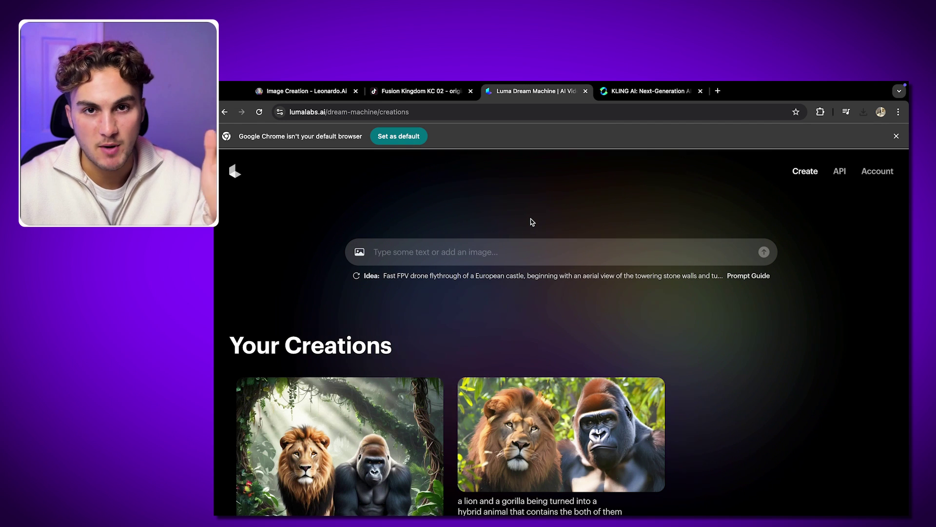
click(643, 95)
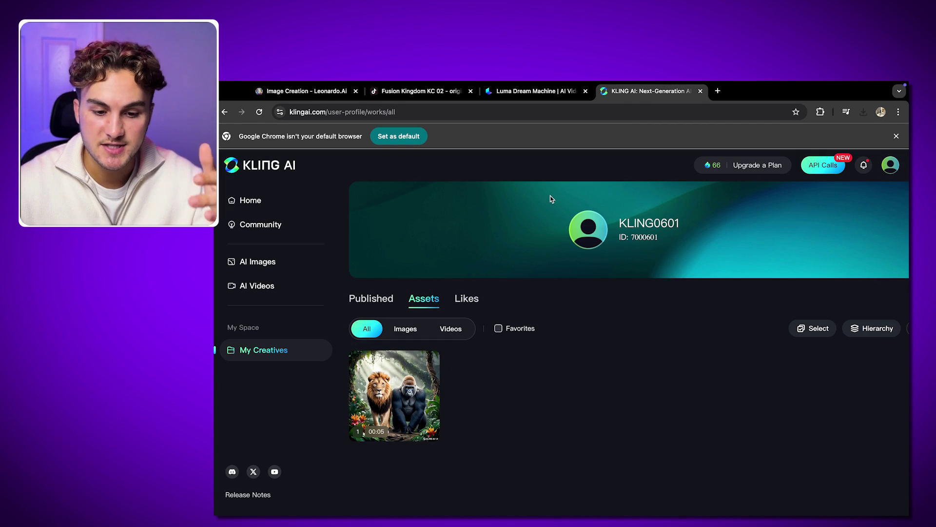
click(536, 92)
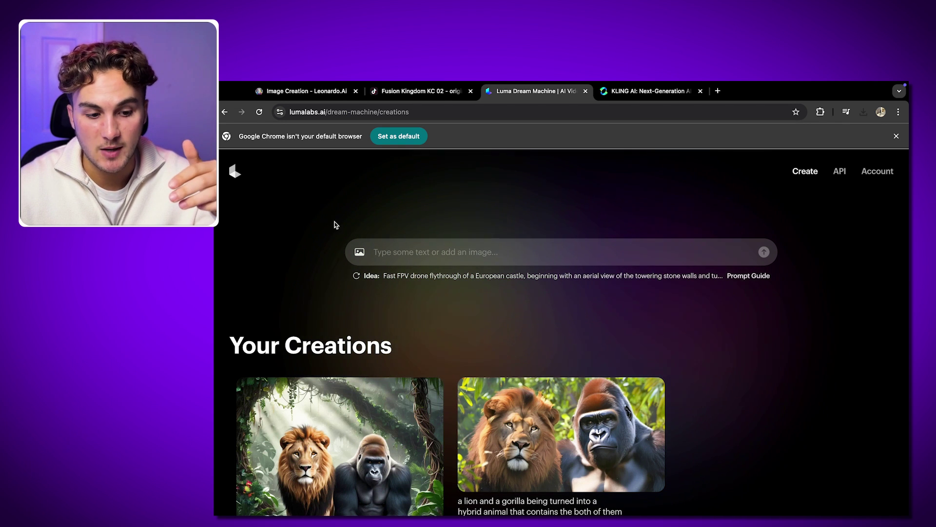
click(360, 252)
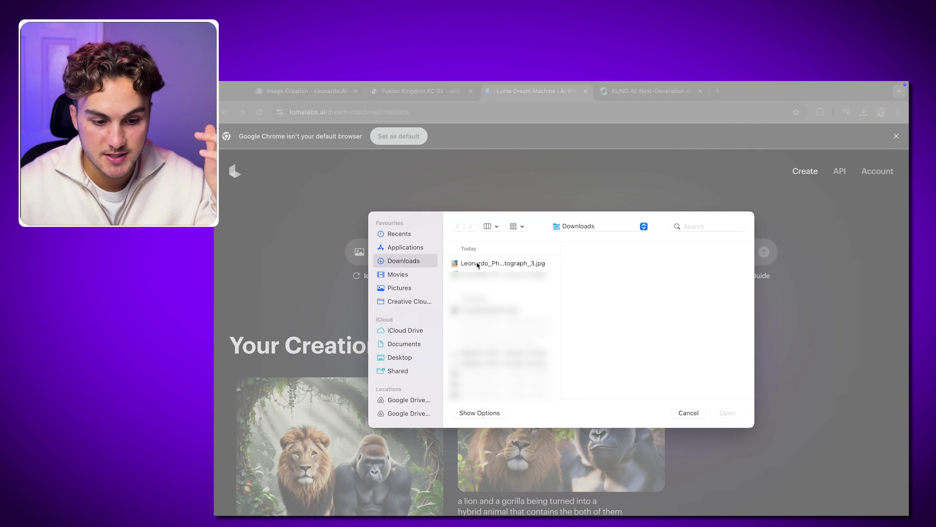
click(477, 263)
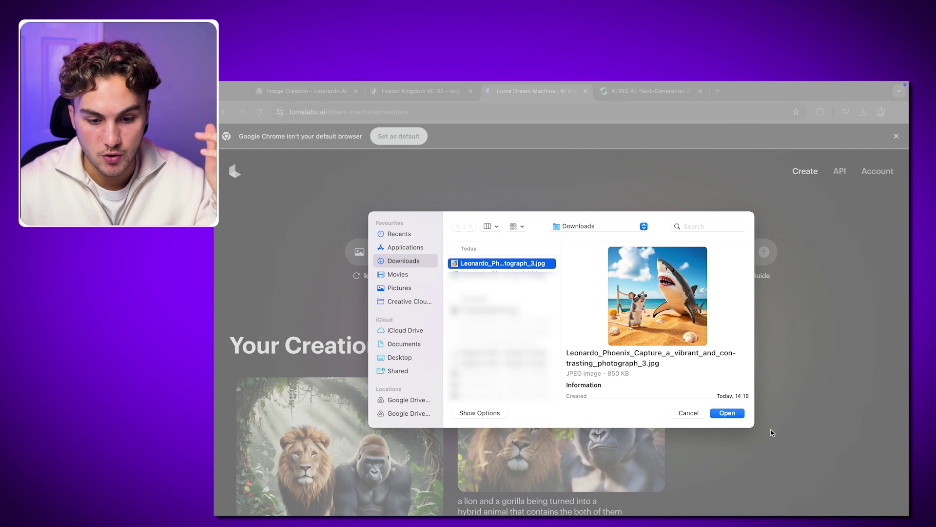
click(727, 413)
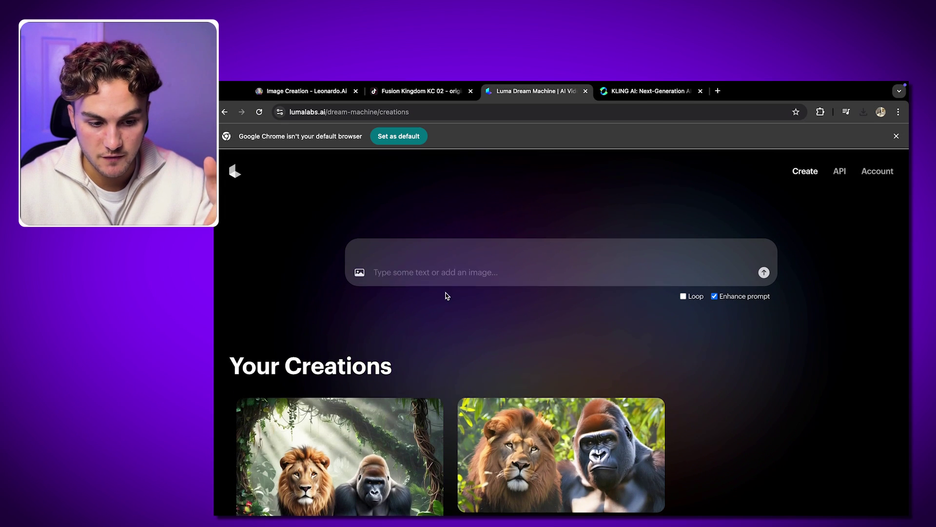
Step: Add the hybrid image Leonardo_Phoenix_Create_a_vibrant_surreal_illustration_of_a_hy_3 (1).jpg as the end frame
click(424, 250)
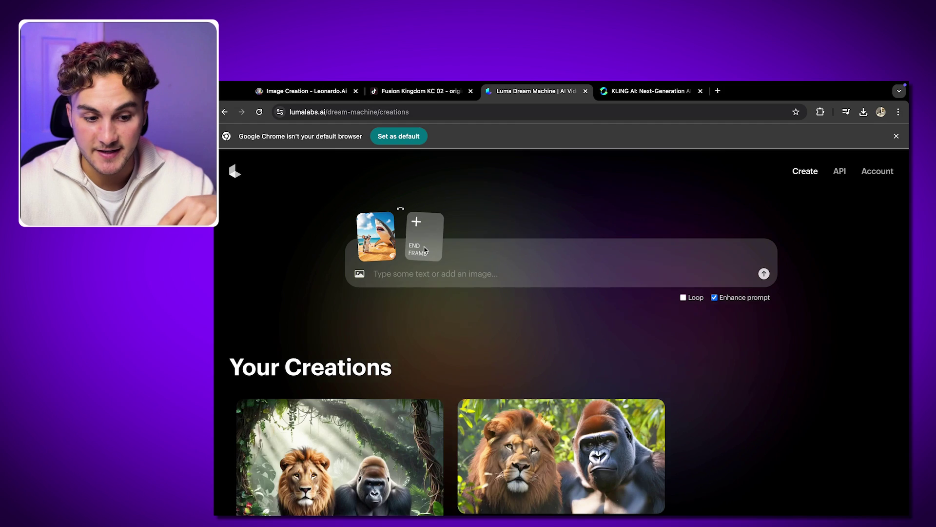
click(506, 274)
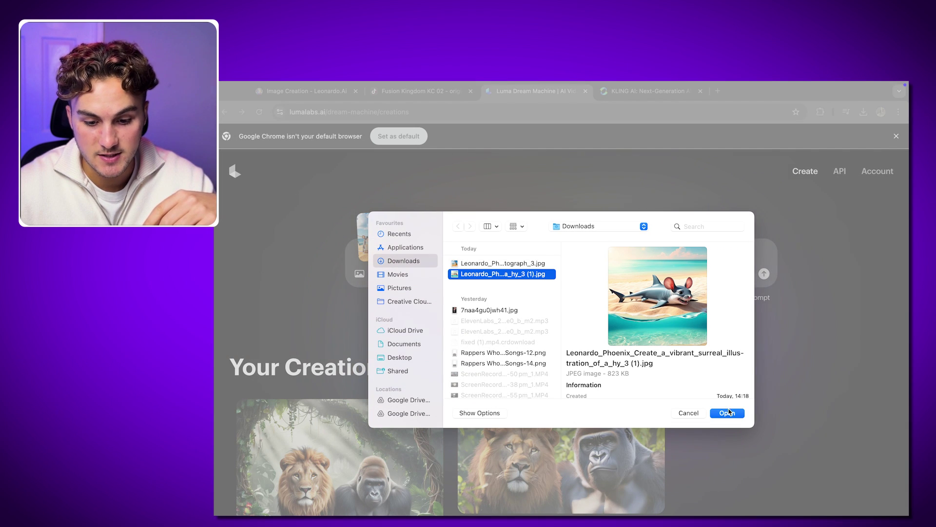
click(727, 413)
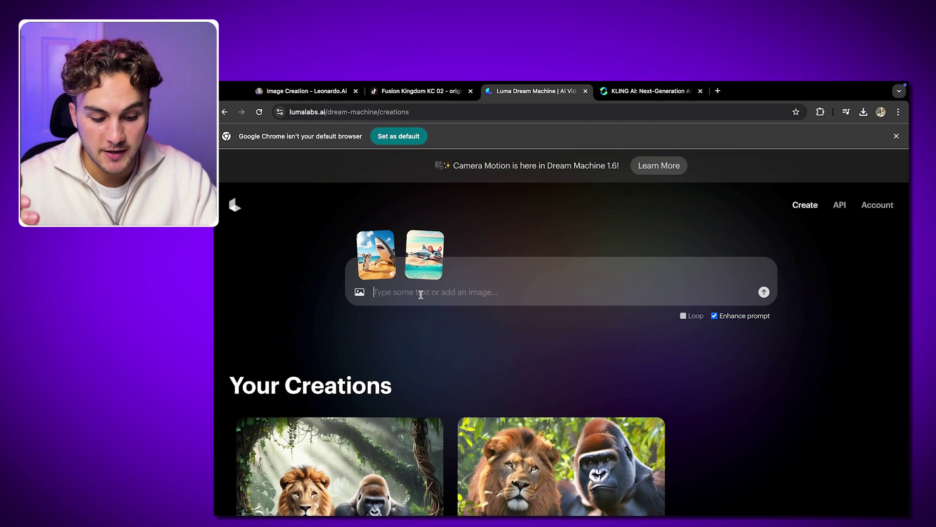
Step: Enter the prompt "can you animate and merge these photos together" and try to generate the video, submitting it a second time
text(can)
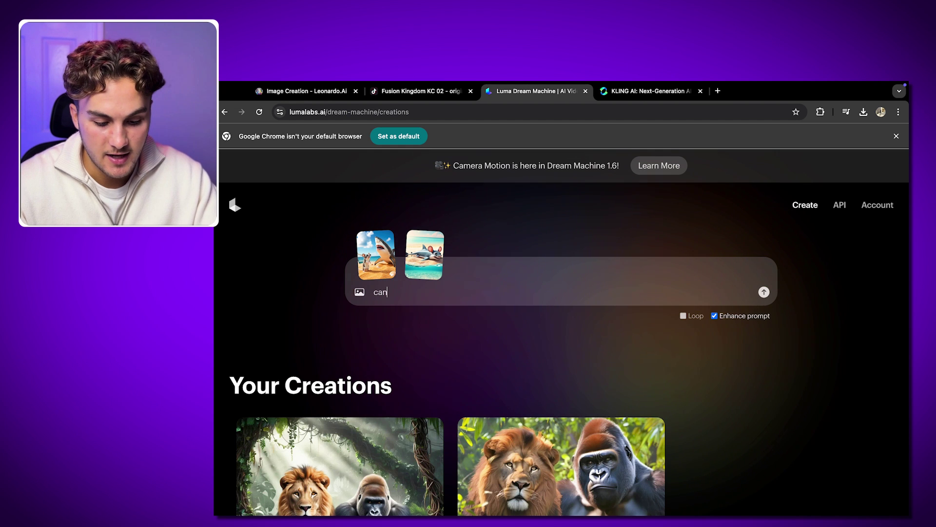
text( you animate and meg)
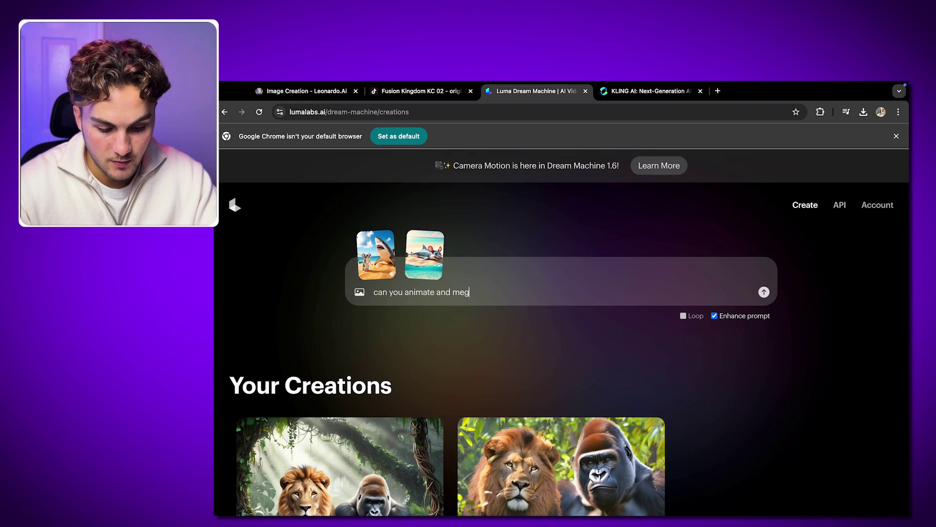
key(BackSpace)
text(rge these photos )
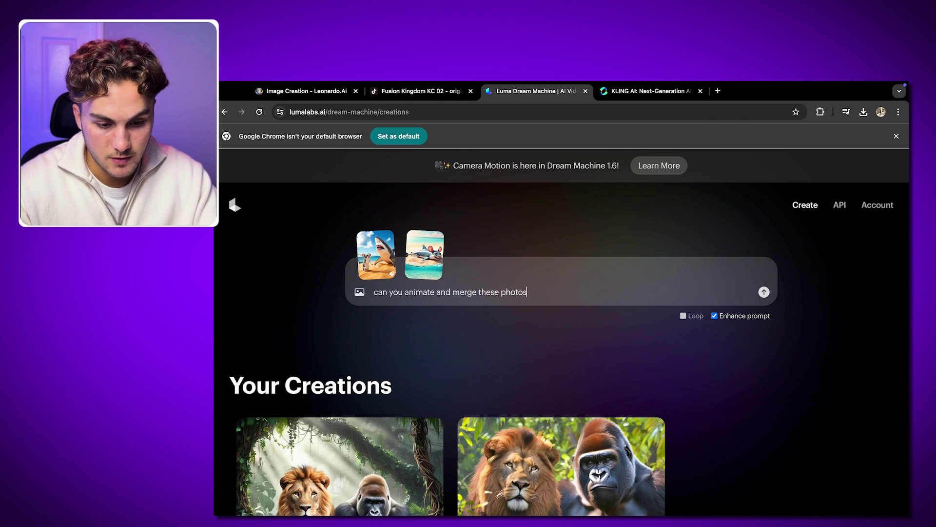
text(together)
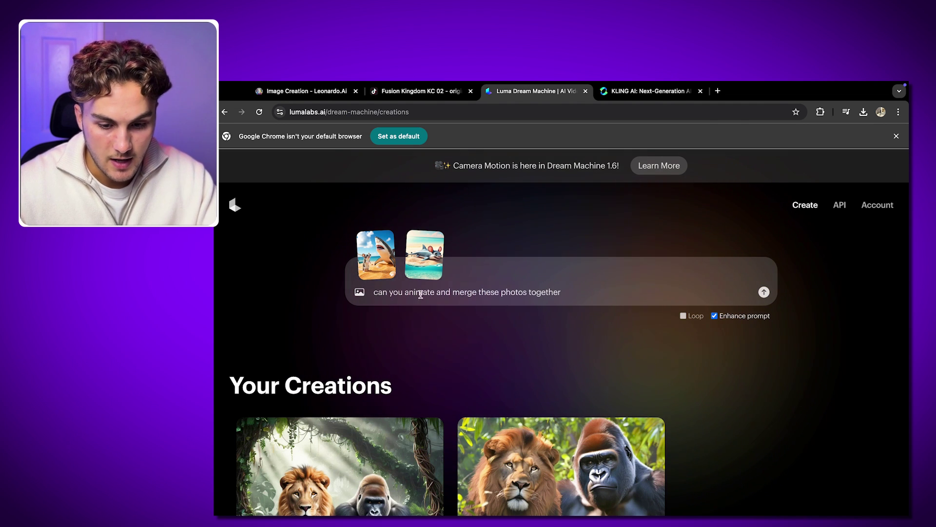
click(763, 292)
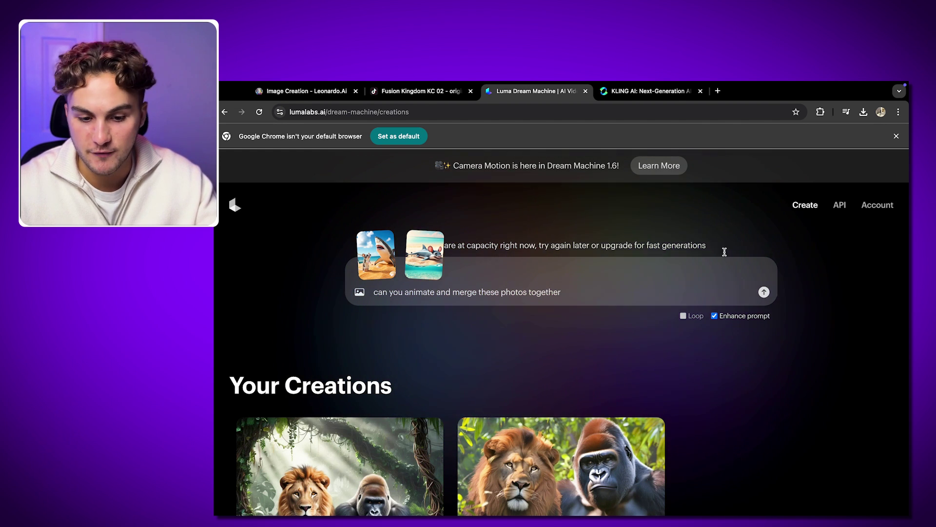
click(764, 292)
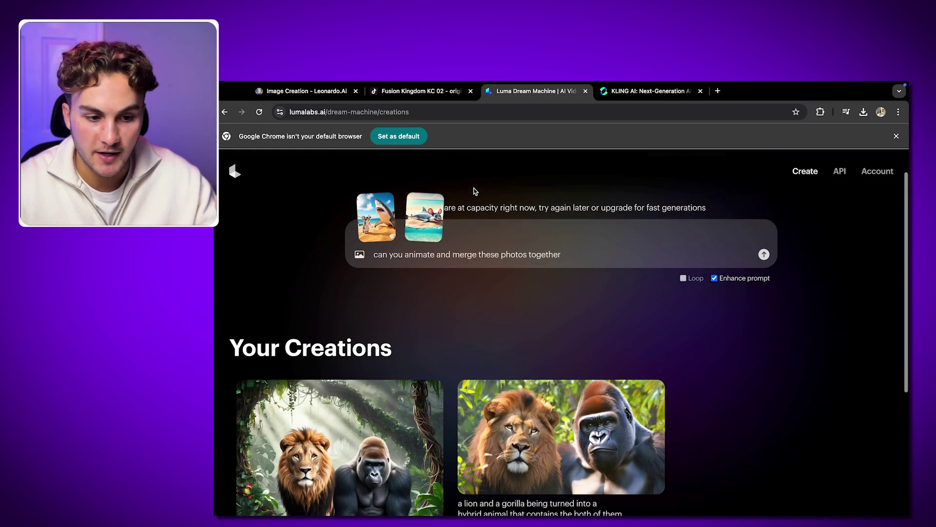
Step: Switch to Leonardo.Ai and review the earlier lion, gorilla and hybrid images in the generation history
click(331, 92)
scroll(452, 307, down, 15)
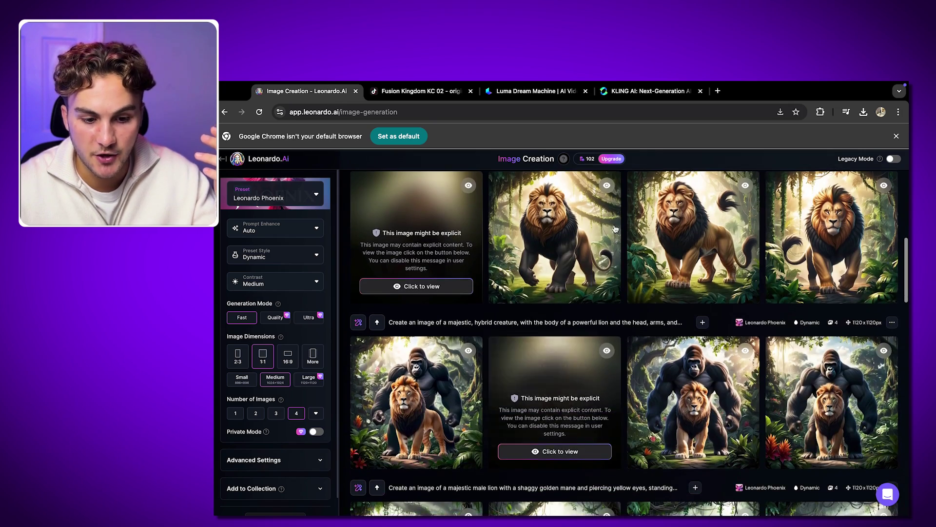
scroll(482, 332, up, 1)
scroll(536, 356, down, 3)
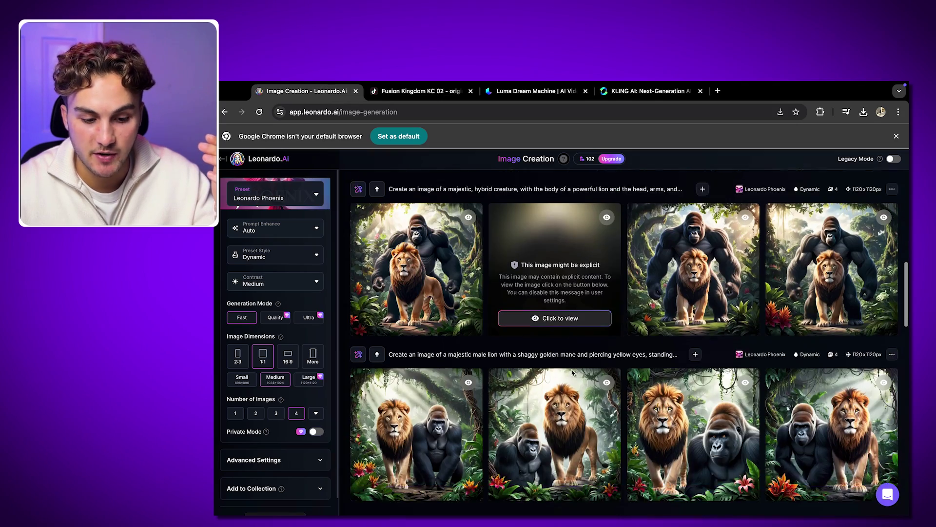
scroll(573, 351, up, 5)
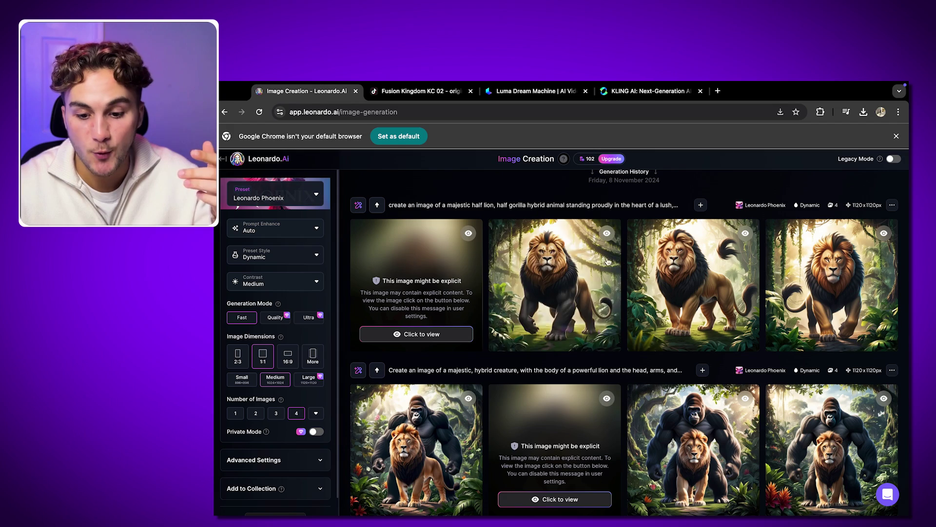
scroll(506, 281, up, 1)
scroll(507, 281, up, 1)
Step: Return to Luma Dream Machine and view the earlier lion-and-gorilla animation that combines two photos
click(531, 91)
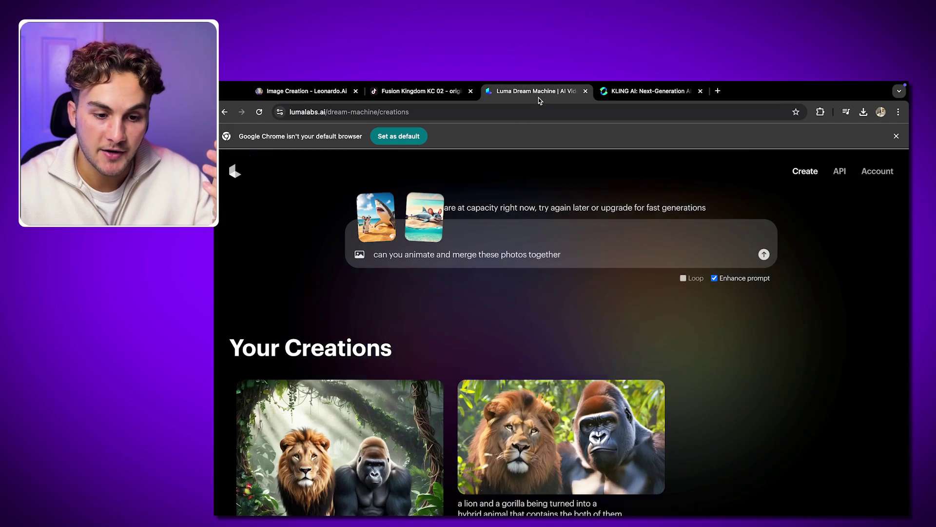
scroll(497, 355, down, 3)
click(375, 356)
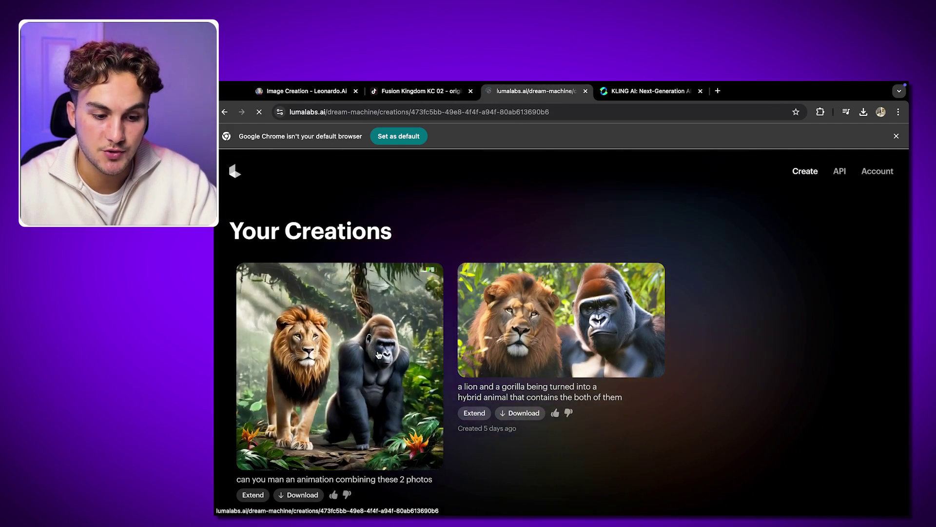
scroll(692, 325, down, 2)
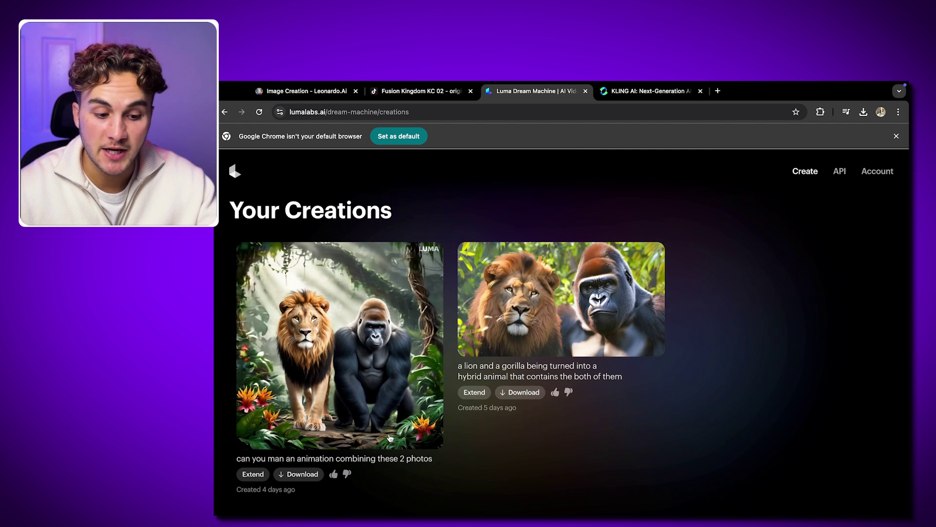
scroll(390, 437, down, 1)
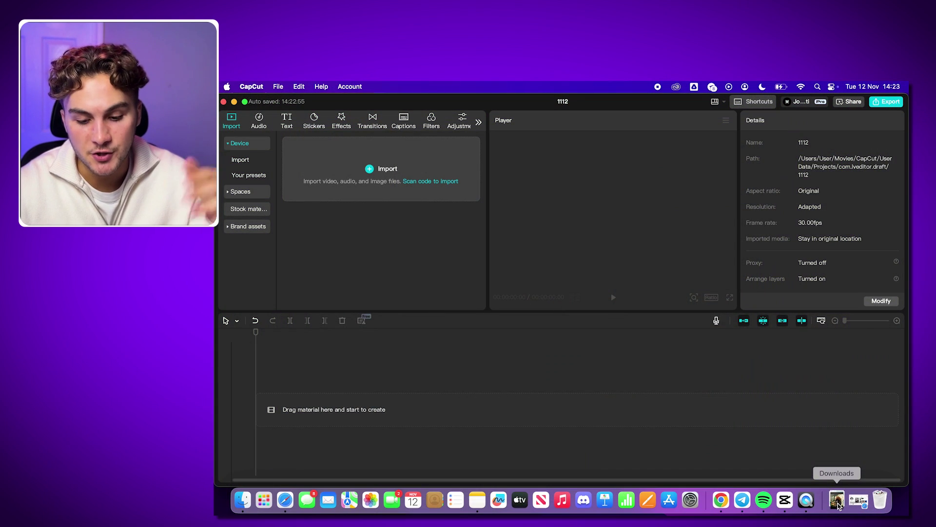
Step: Switch to CapCut and place the downloaded lion-and-gorilla animation on the timeline of the empty project
click(838, 505)
drag(836, 454, 517, 414)
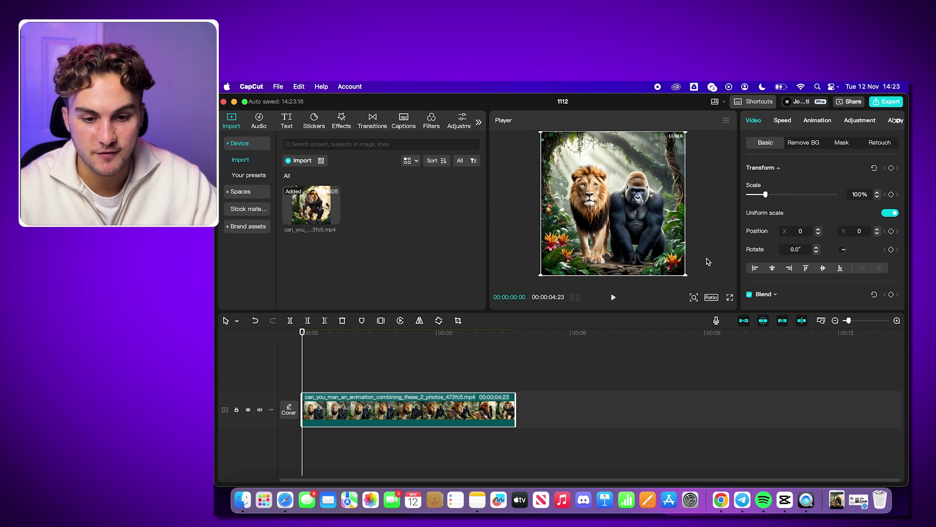
Step: Set the project's aspect ratio to 9:16, enlarge the clip to 144% and shift it to X -77
click(457, 321)
drag(498, 197, 502, 160)
click(378, 177)
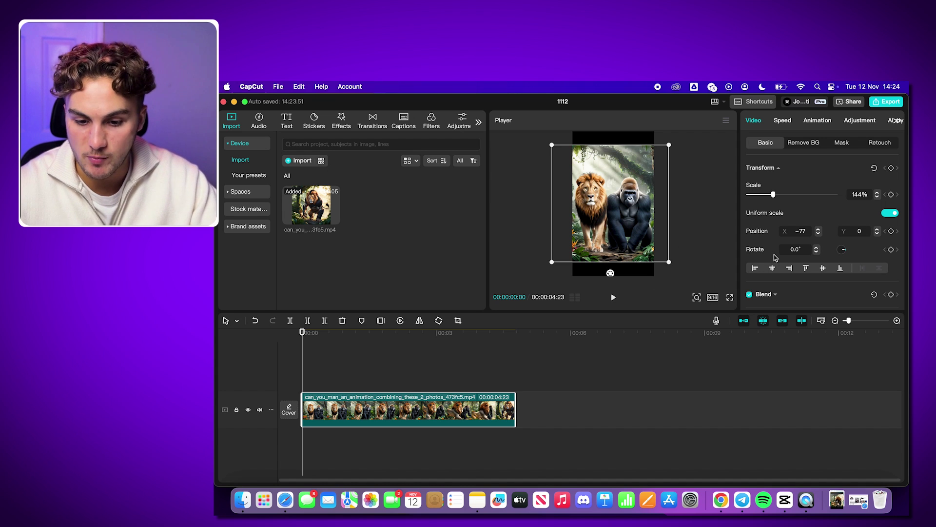
scroll(784, 244, down, 10)
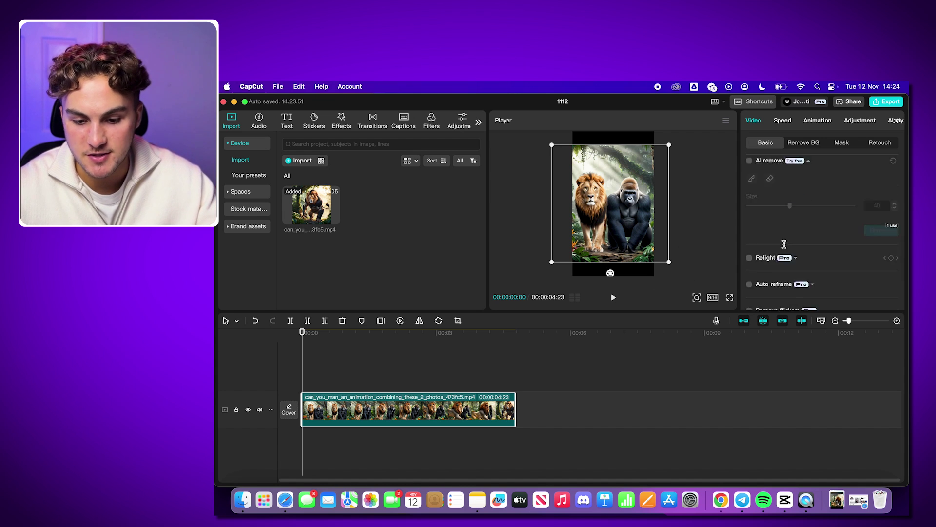
Step: Set the lion-and-gorilla clip's canvas background to Blur so it fills the black bars above and below
click(780, 291)
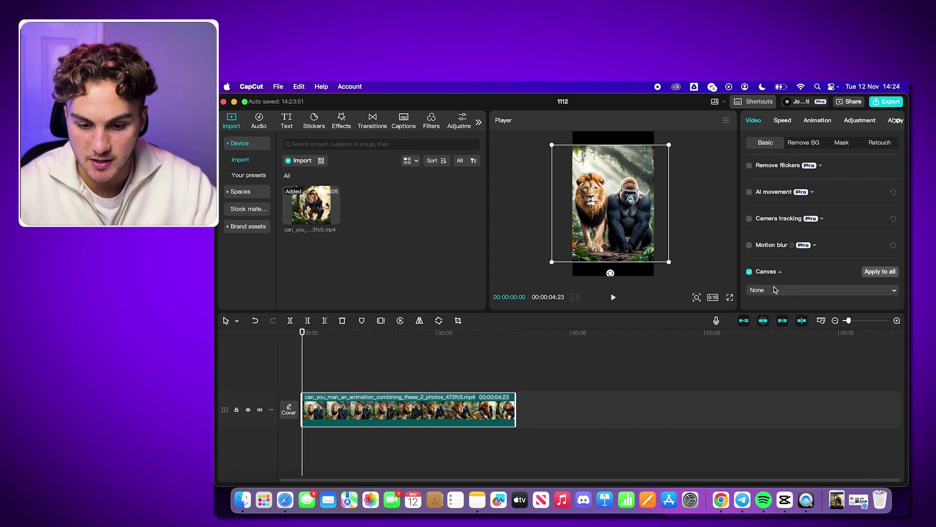
click(775, 291)
click(772, 302)
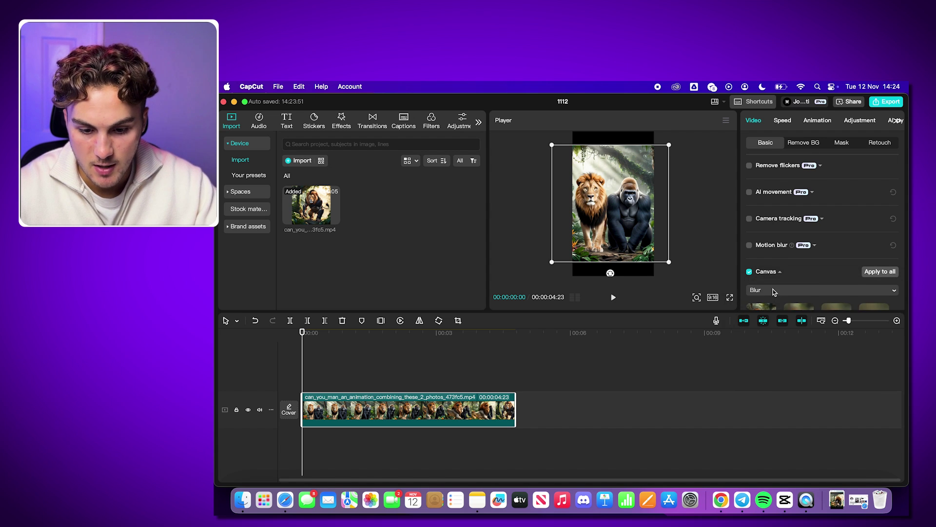
click(787, 290)
click(704, 235)
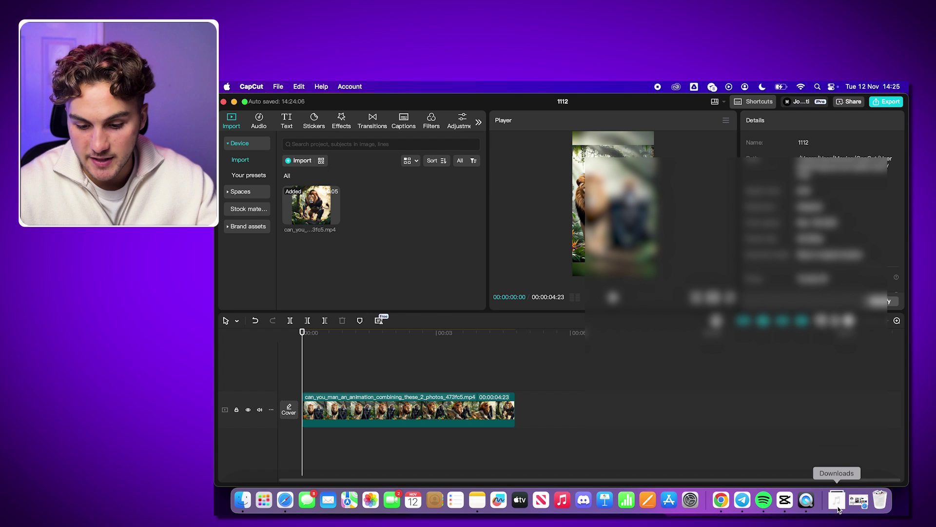
Step: Add the downloaded MP3 audio beneath the animation, align it with the start of the clip and open the video export
click(835, 501)
drag(842, 480, 421, 436)
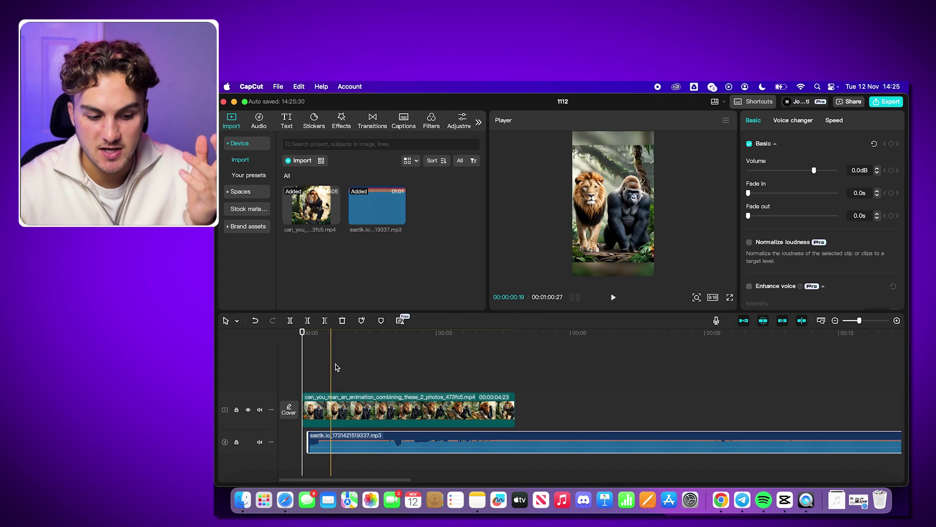
drag(389, 441, 383, 427)
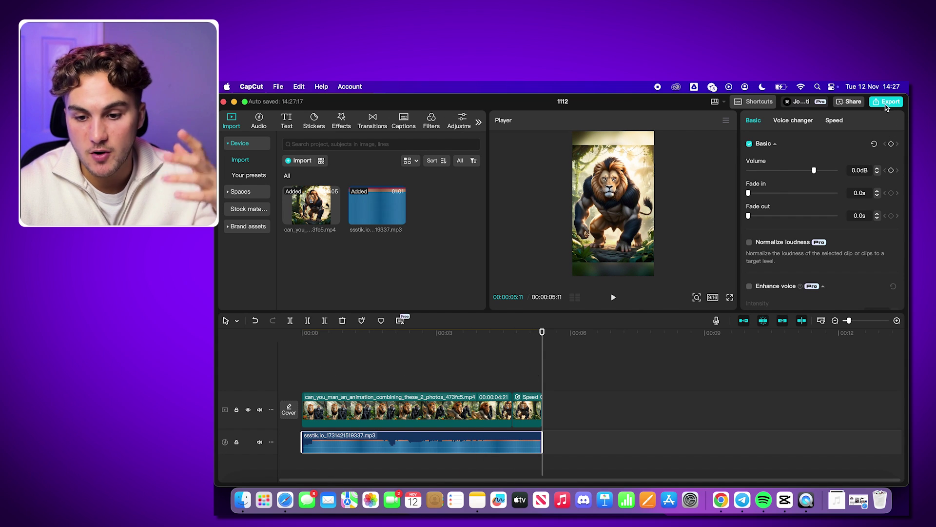
click(886, 103)
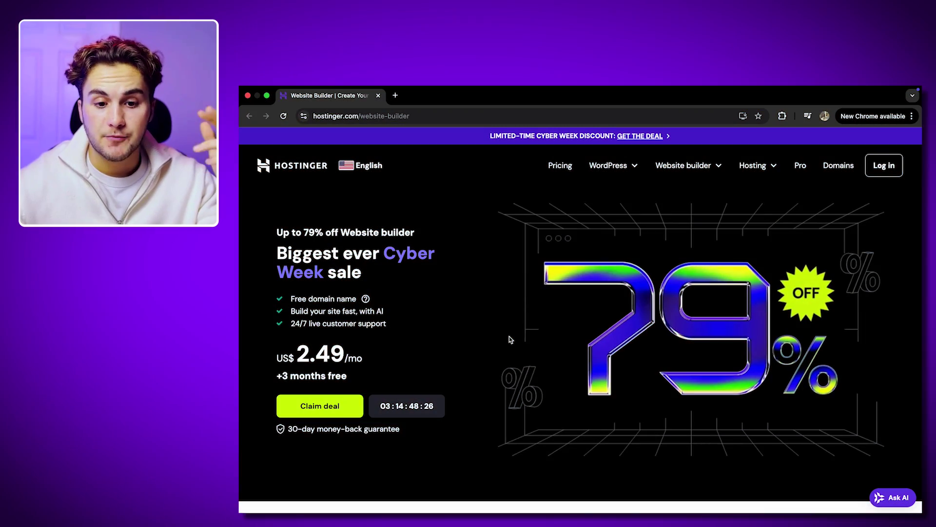
Step: Switch to the Hostinger website builder page and examine its ratings, plans, AI tools, templates and online-store features
scroll(510, 339, down, 5)
scroll(510, 339, down, 10)
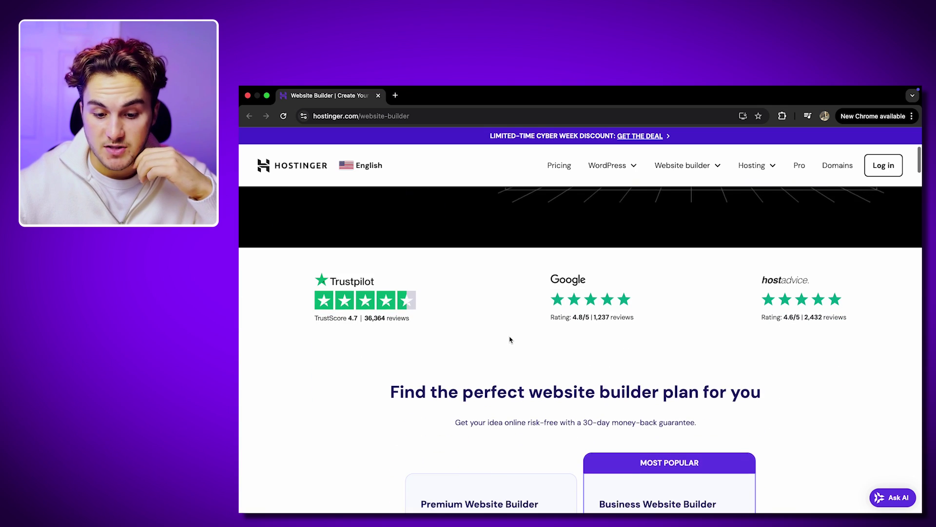
scroll(510, 339, down, 20)
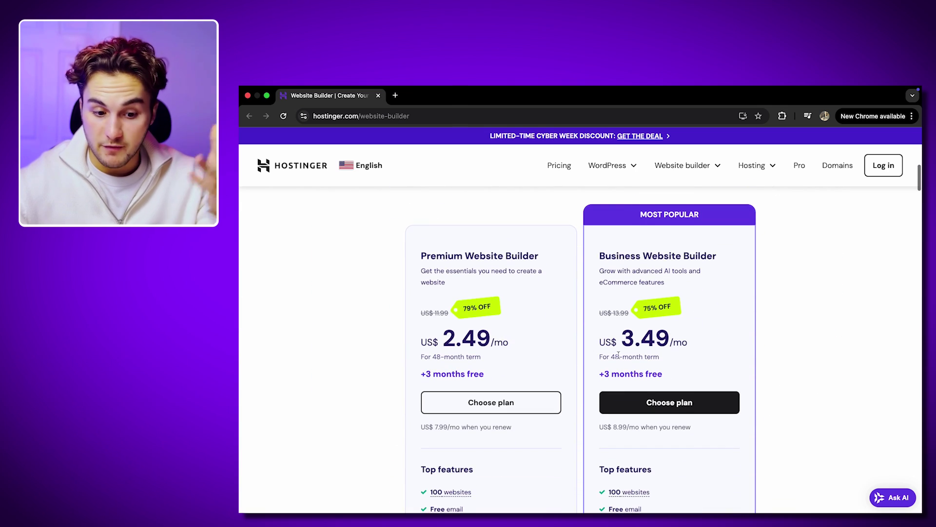
scroll(571, 331, down, 10)
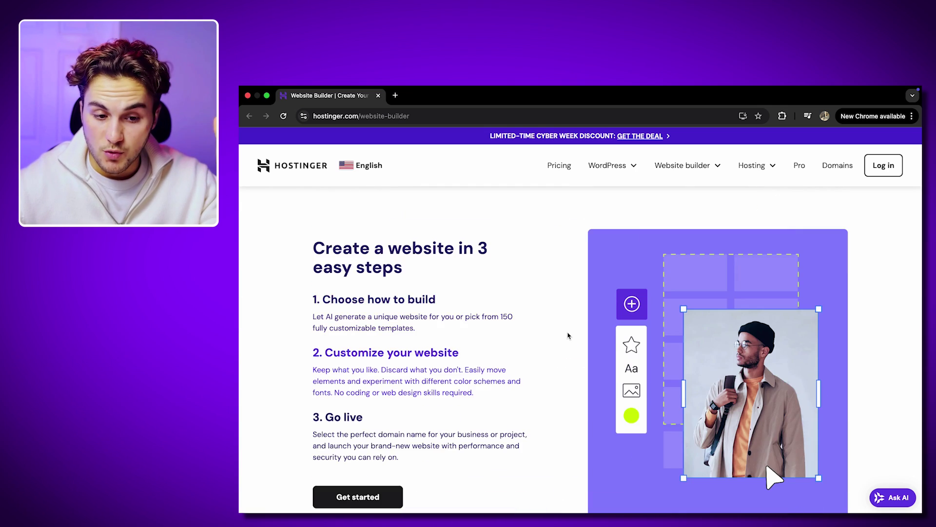
scroll(568, 335, up, 10)
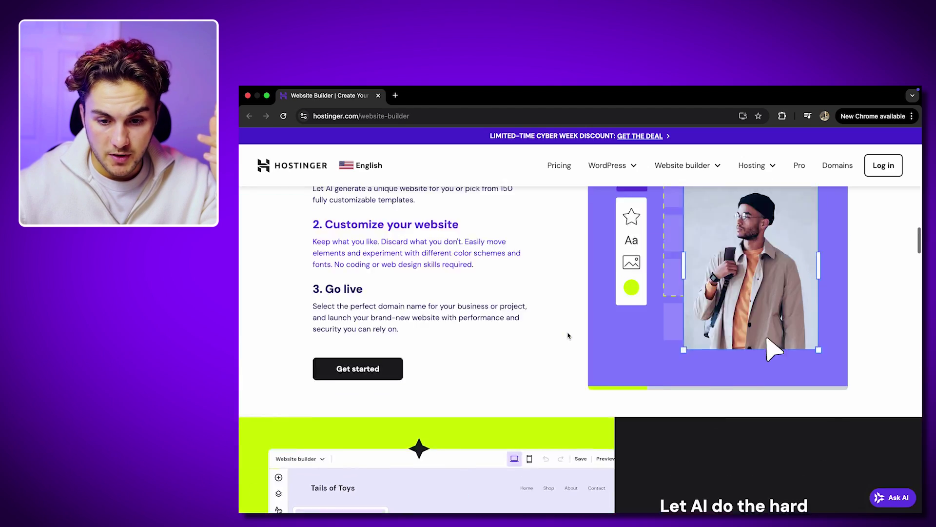
scroll(488, 263, down, 10)
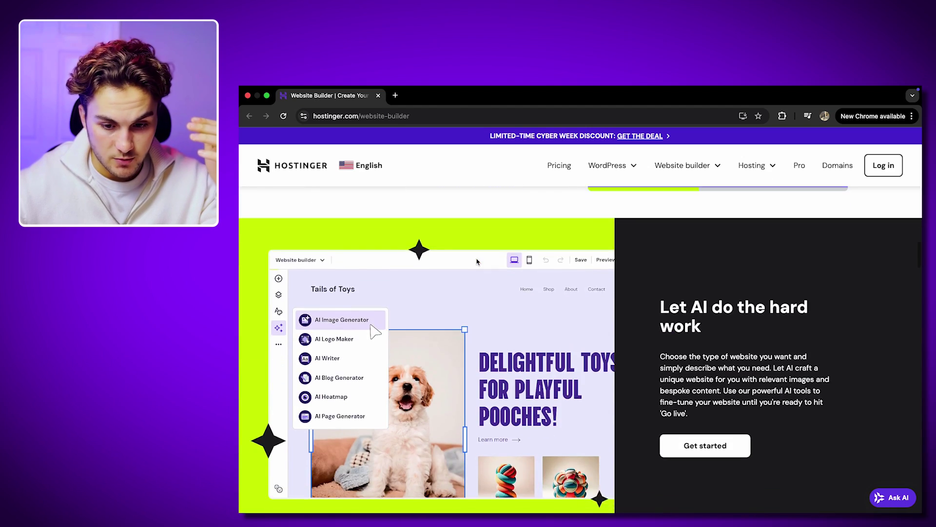
scroll(506, 338, down, 2)
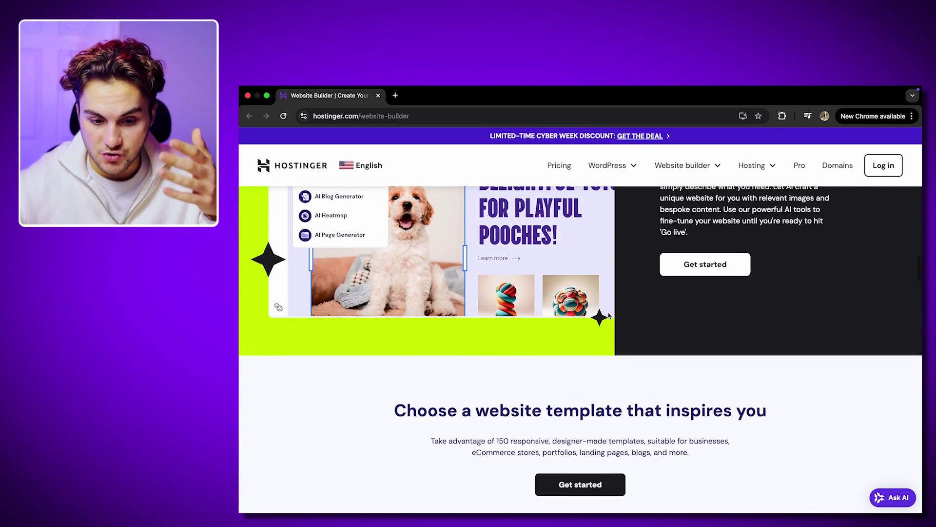
scroll(609, 316, down, 15)
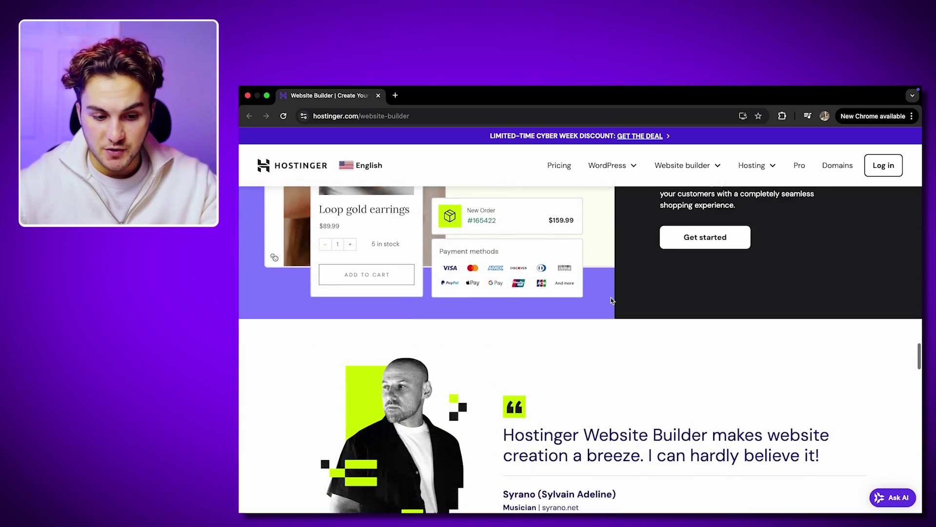
scroll(611, 300, down, 8)
scroll(611, 300, down, 10)
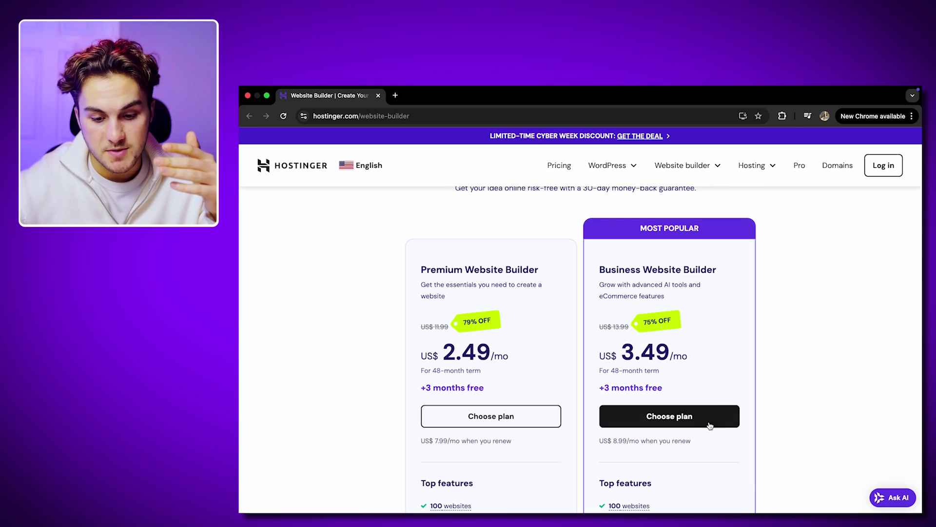
Step: Choose the Business Website Builder plan and apply a coupon code to the 48-month cart
click(707, 419)
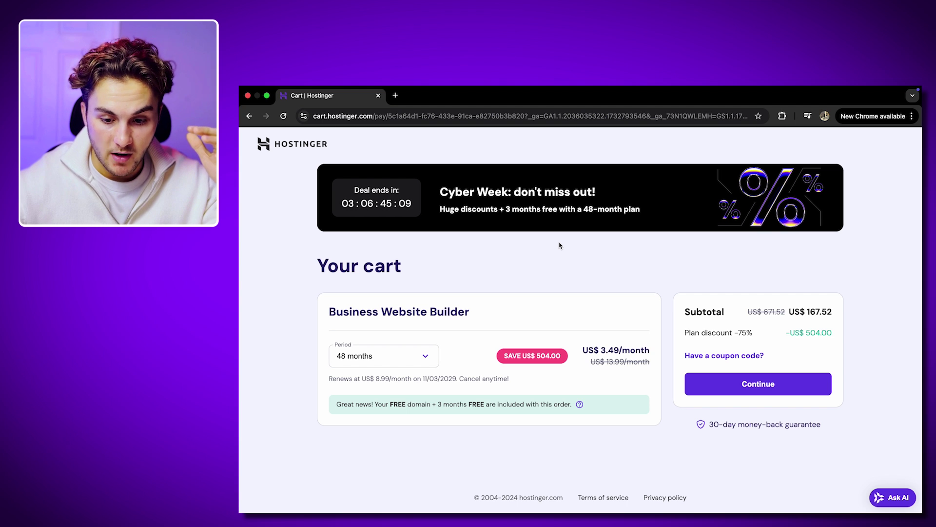
click(724, 355)
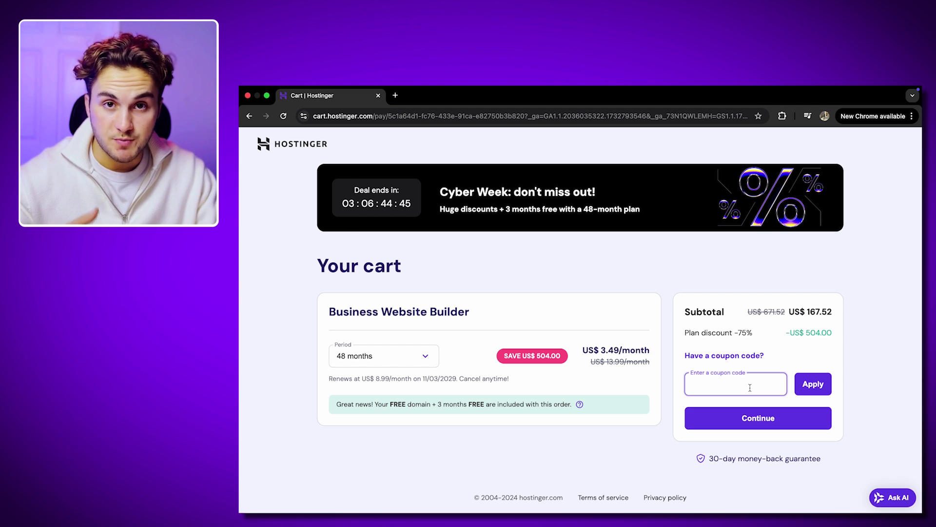
click(821, 385)
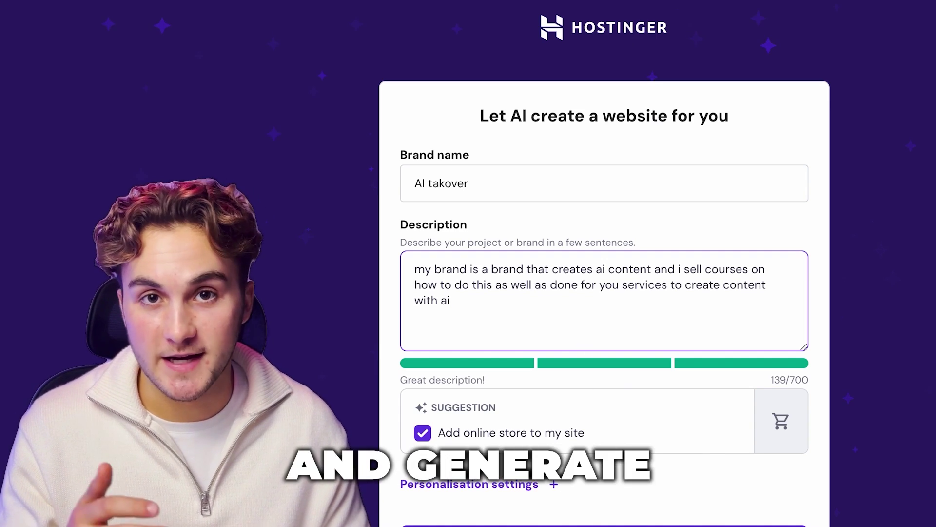
scroll(601, 481, down, 1)
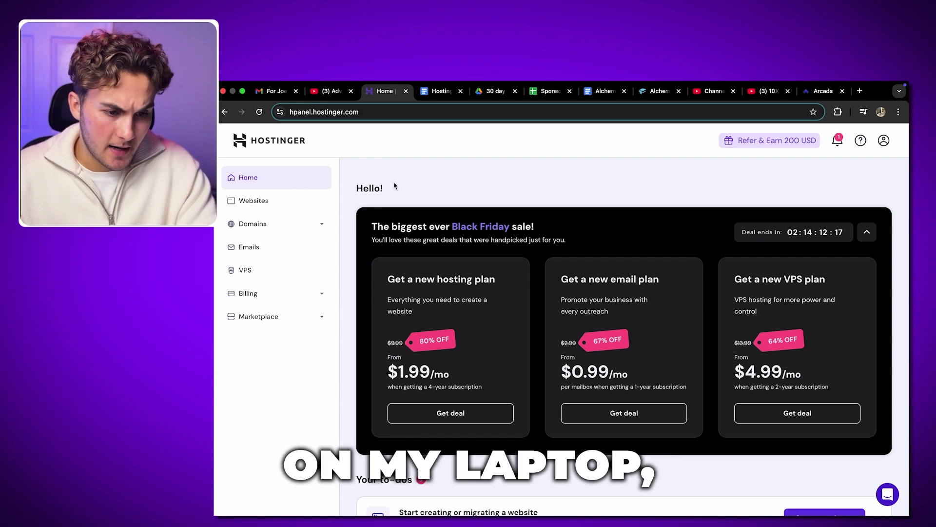
Step: Start the setup of the Business Web Hosting plan from the account's websites and choose to create a website
click(281, 207)
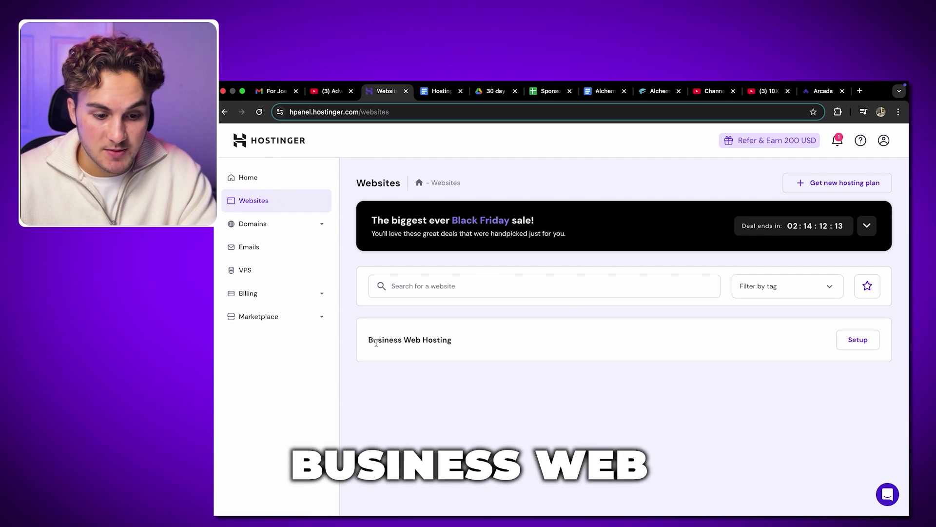
click(857, 341)
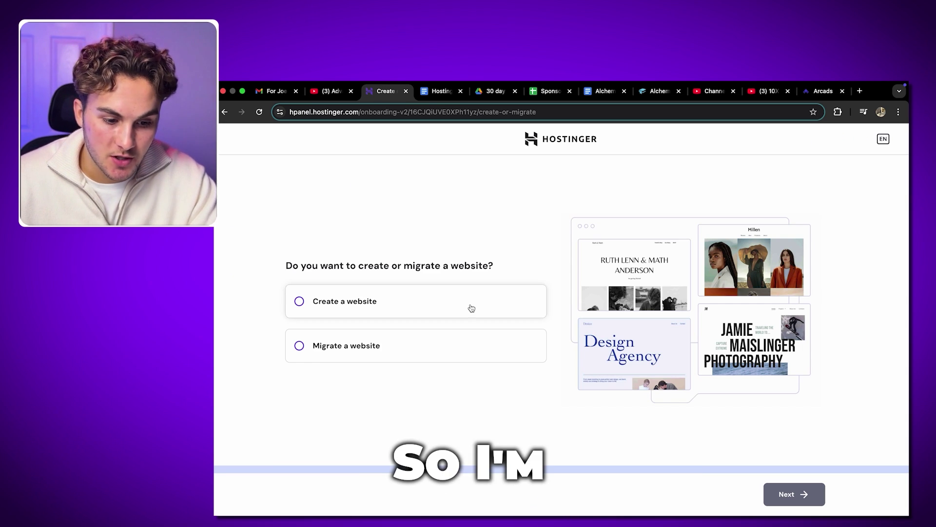
click(403, 305)
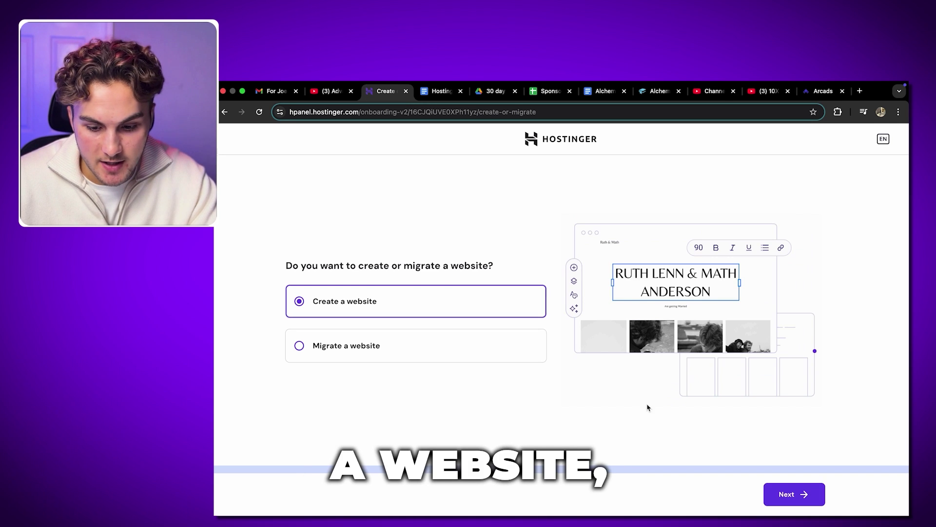
click(792, 495)
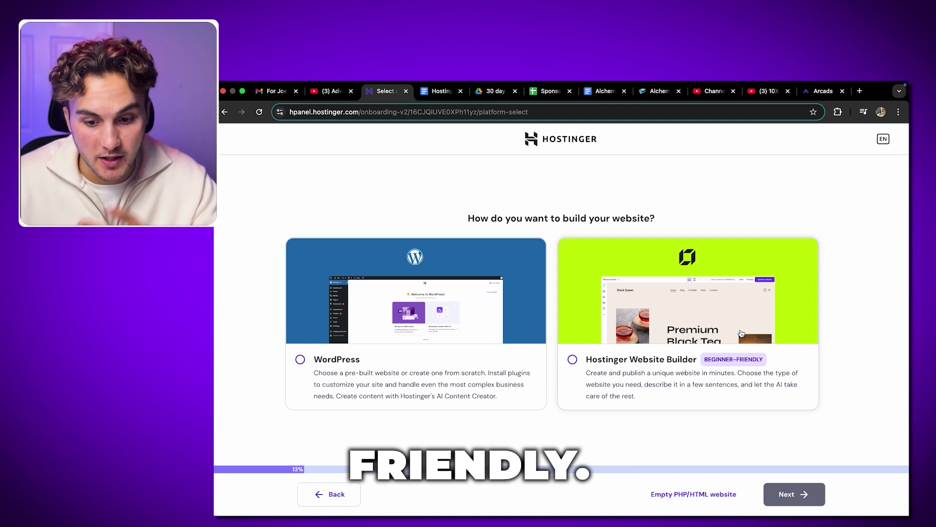
Step: Select Hostinger Website Builder as the platform and use a temporary domain for the website
click(741, 334)
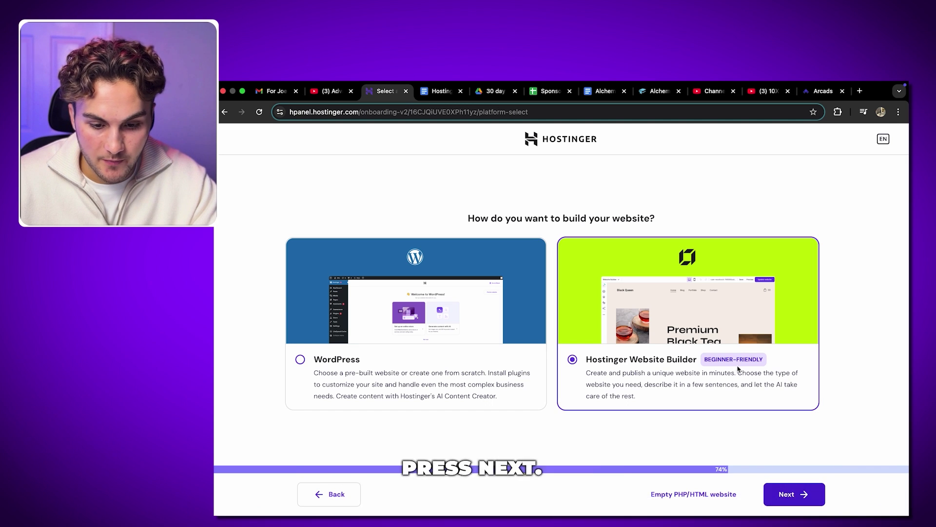
key(Return)
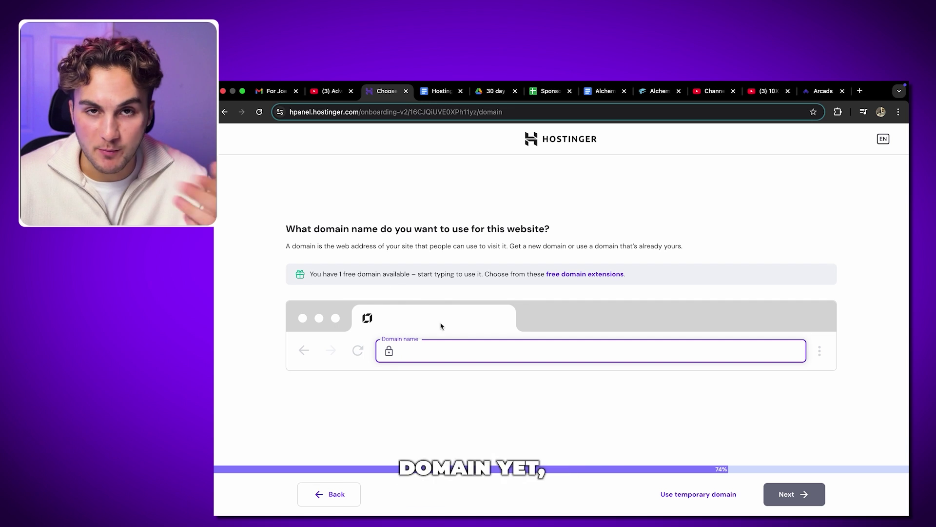
click(699, 494)
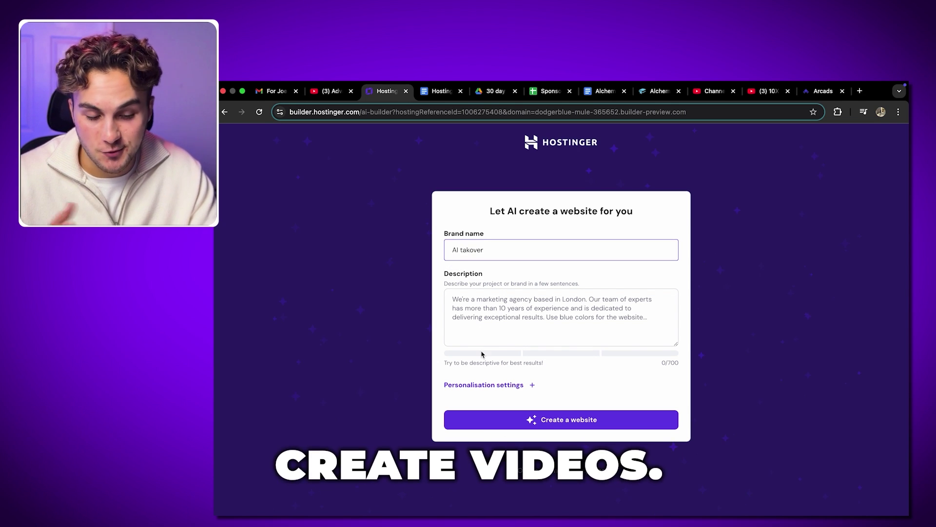
Step: Describe the brand as creating AI content and selling courses and done-for-you services, and generate the website with the online store included
click(495, 309)
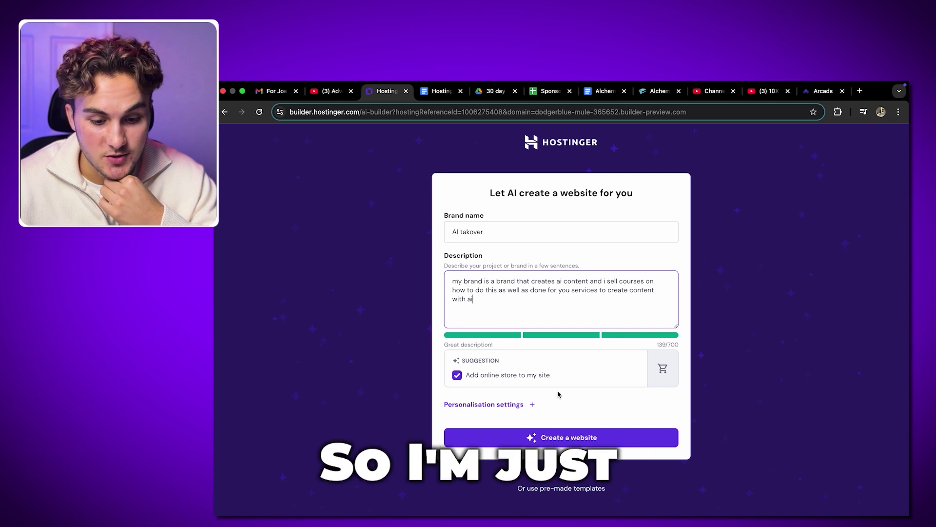
click(570, 438)
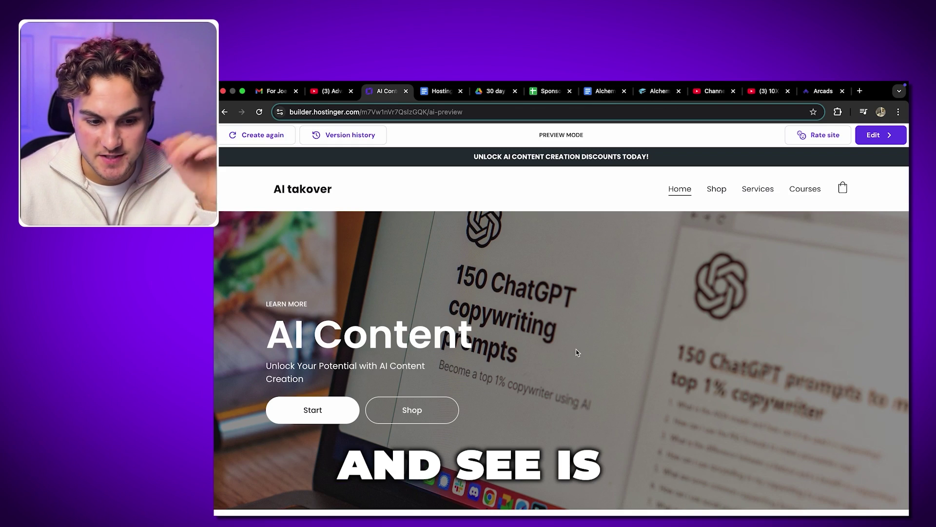
Step: Review the generated AI takover home page, including its hero banner, service cards and course products
scroll(577, 352, down, 10)
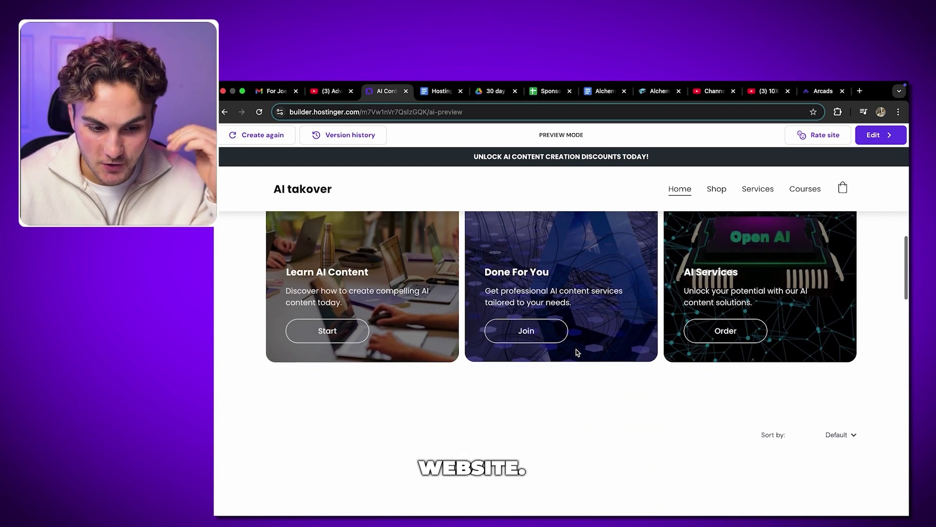
scroll(577, 351, down, 5)
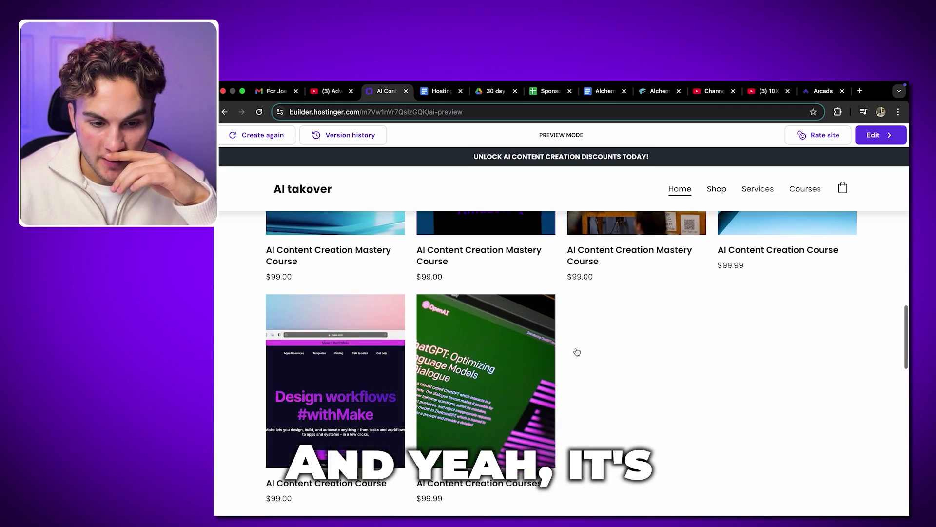
scroll(577, 352, up, 2)
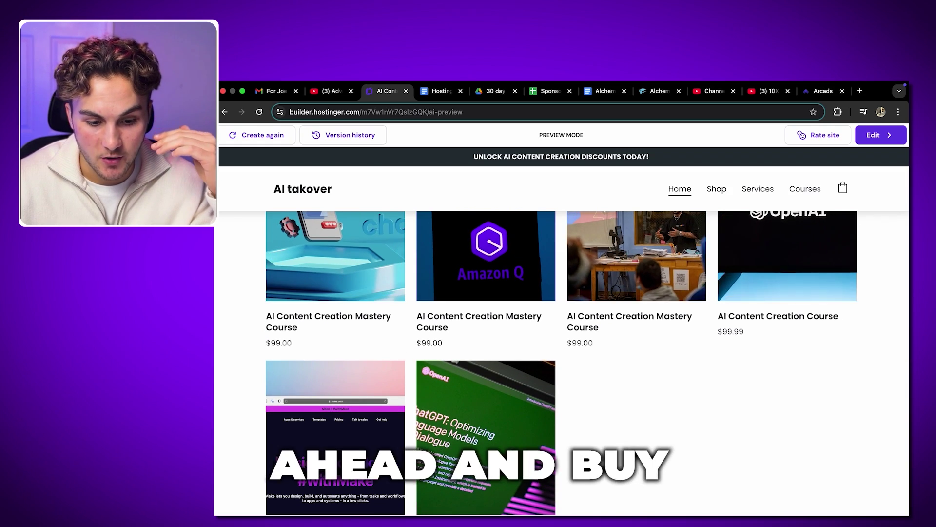
scroll(565, 392, down, 2)
scroll(564, 391, up, 7)
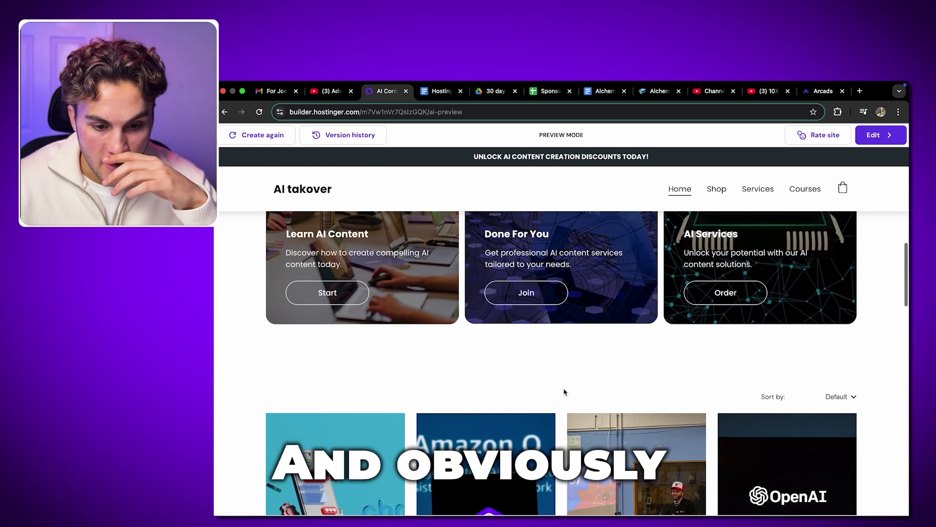
scroll(564, 391, up, 6)
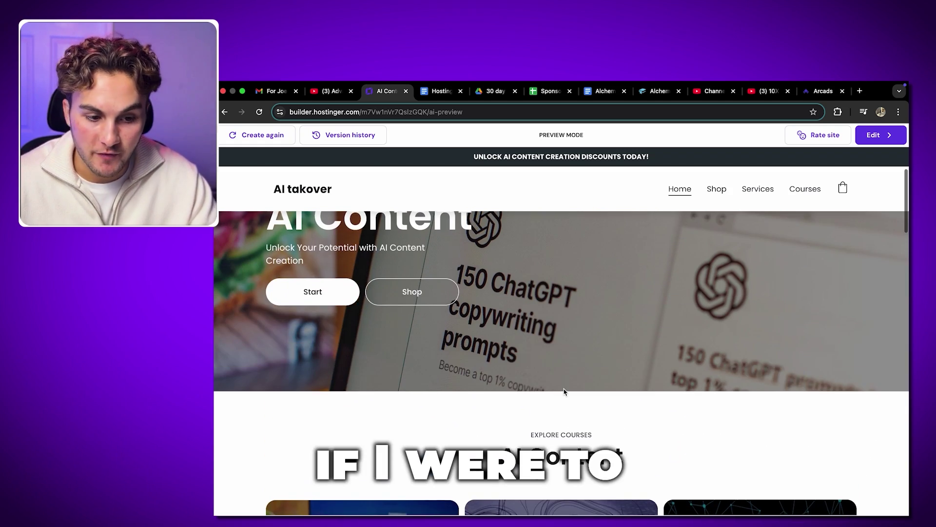
scroll(564, 391, up, 2)
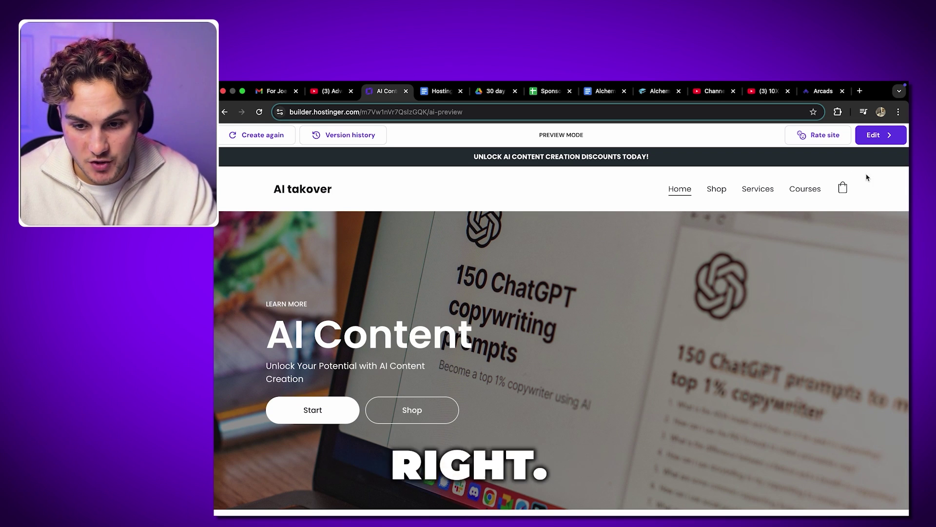
Step: Open the generated website for editing and view the payments and products sections of its store manager
click(878, 135)
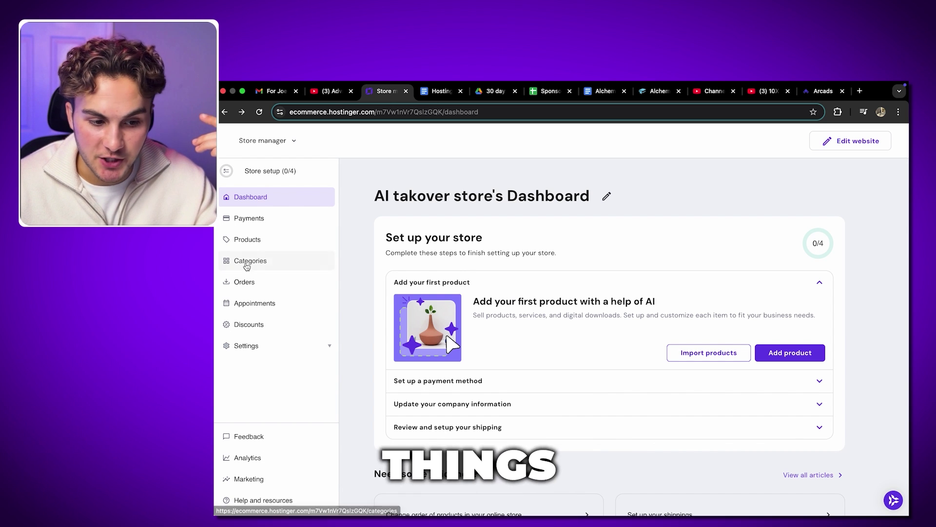
click(259, 219)
click(267, 239)
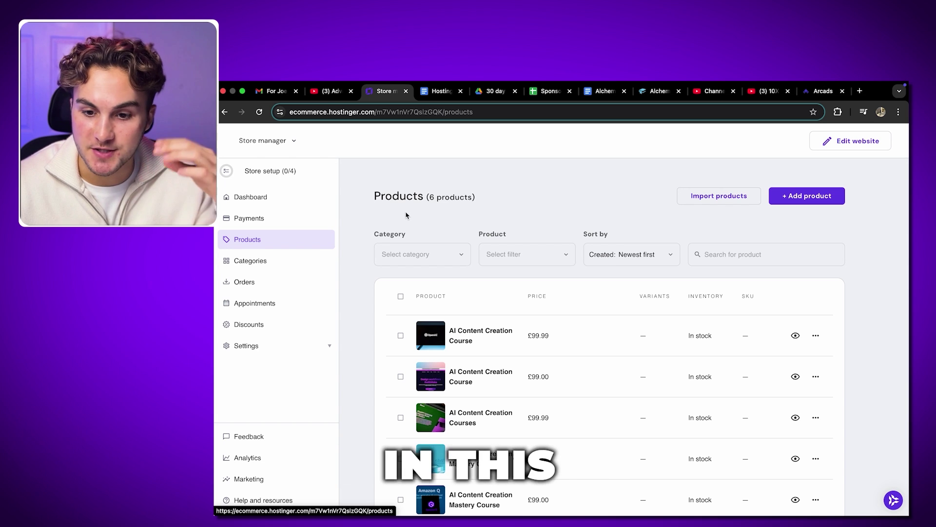
Step: Return to the website editor and change the home page hero heading to "AI Takeover"
click(855, 143)
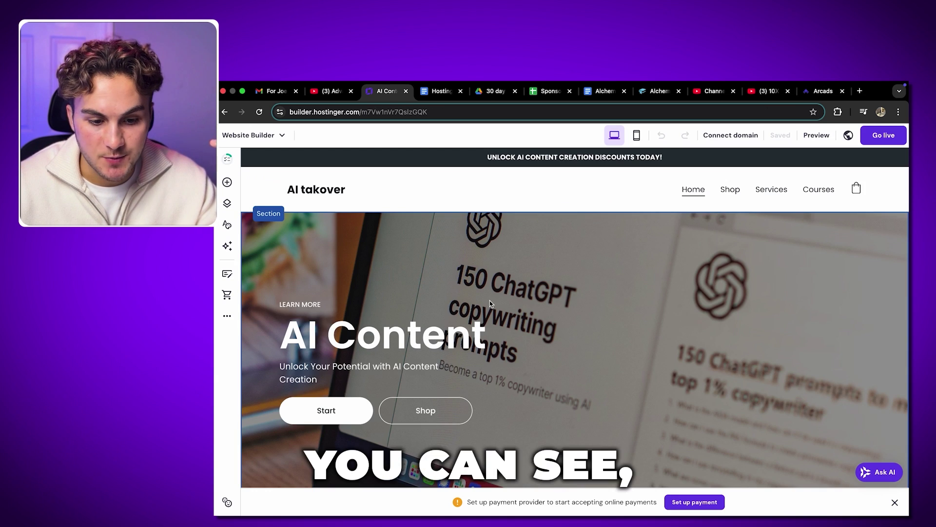
scroll(489, 301, down, 1)
click(476, 278)
click(476, 278)
key(BackSpace)
key(BackSpace)
key(BackSpace)
key(BackSpace)
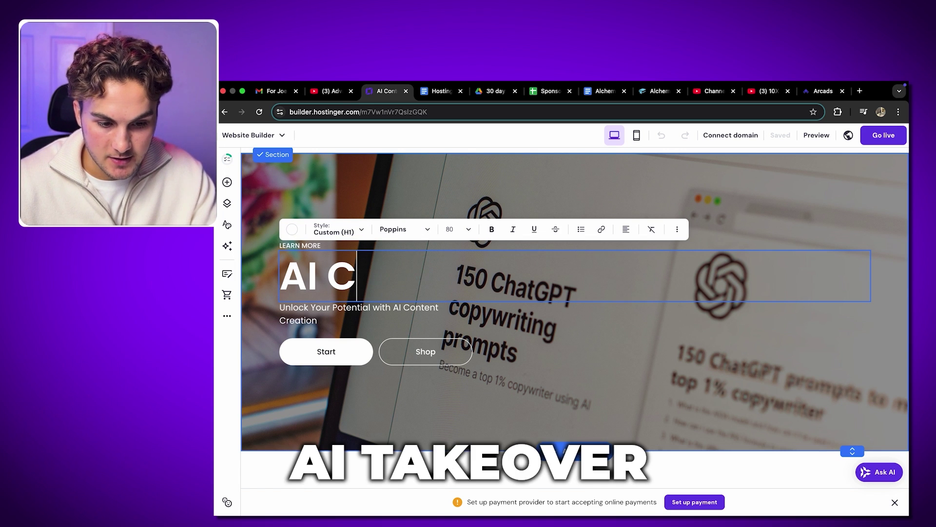
text(Takeover)
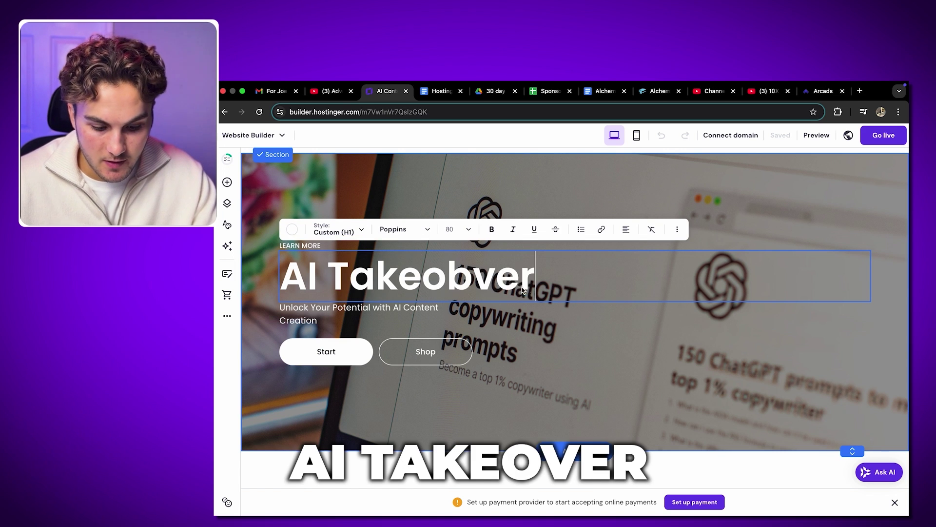
key(Escape)
click(720, 382)
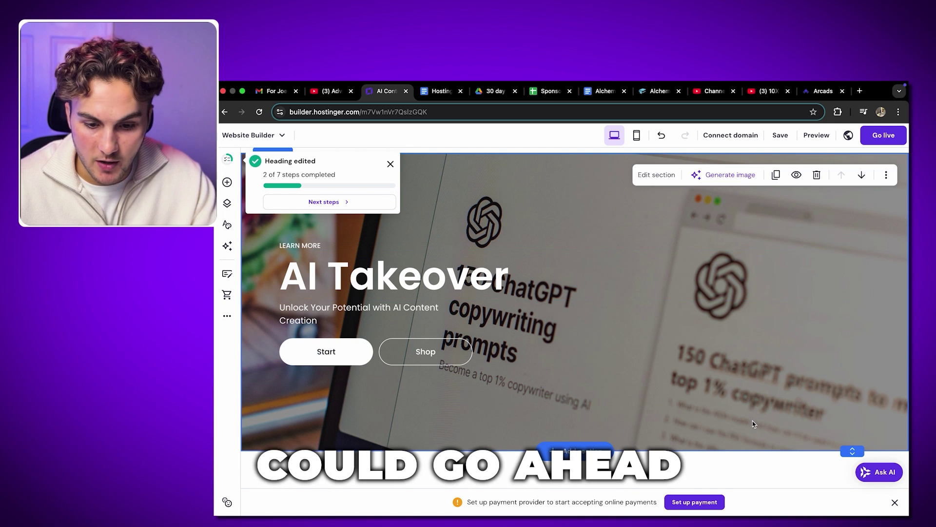
Step: View the hero section's background image settings and close them without replacing the image
scroll(721, 293, up, 1)
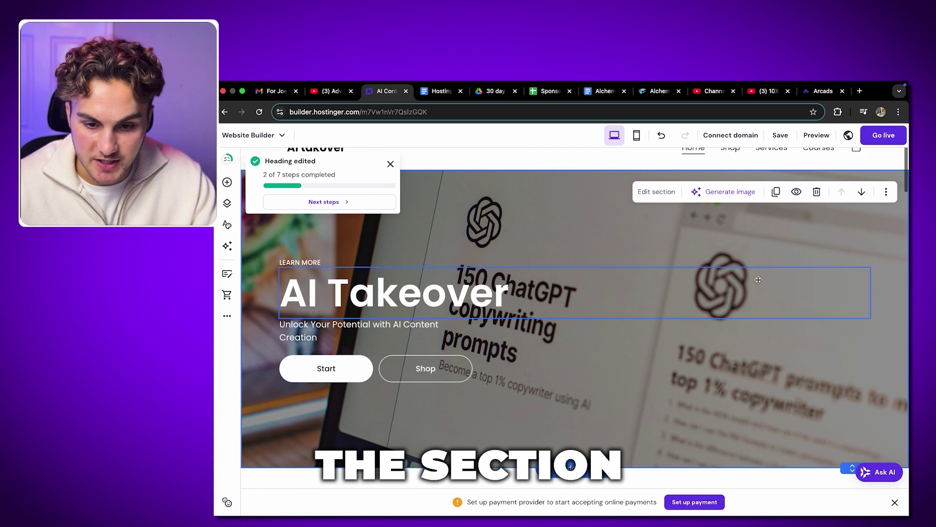
click(668, 195)
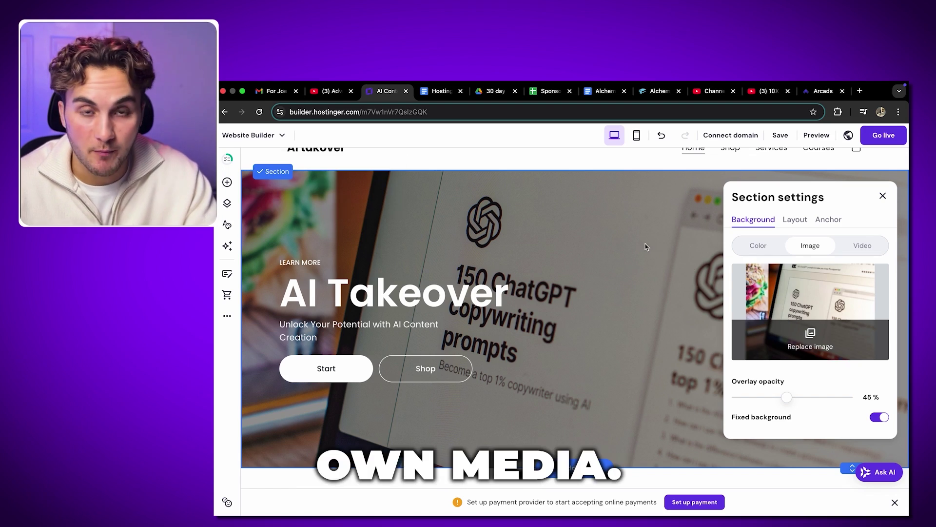
click(644, 246)
Step: Look over the edited home page, from the hero banner through the course sections and product listings
scroll(638, 364, down, 12)
scroll(671, 332, down, 5)
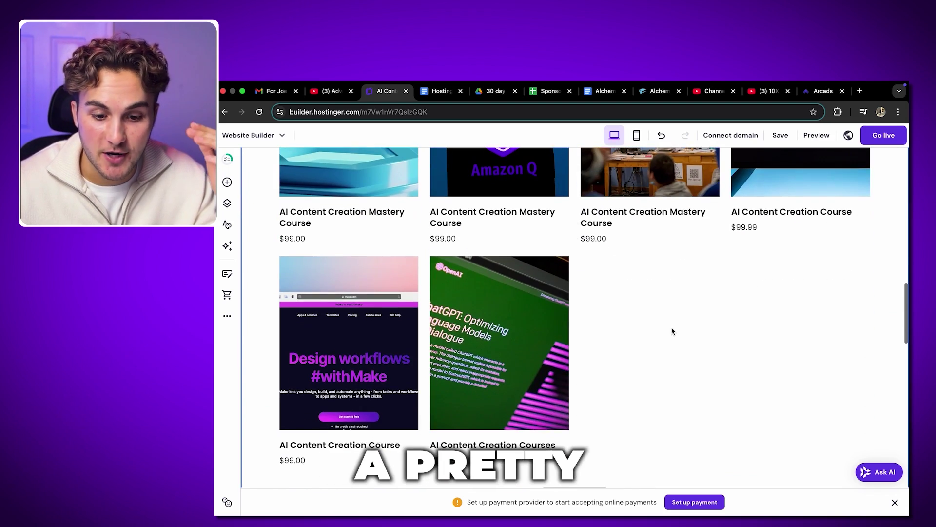
scroll(672, 332, up, 10)
scroll(672, 332, up, 3)
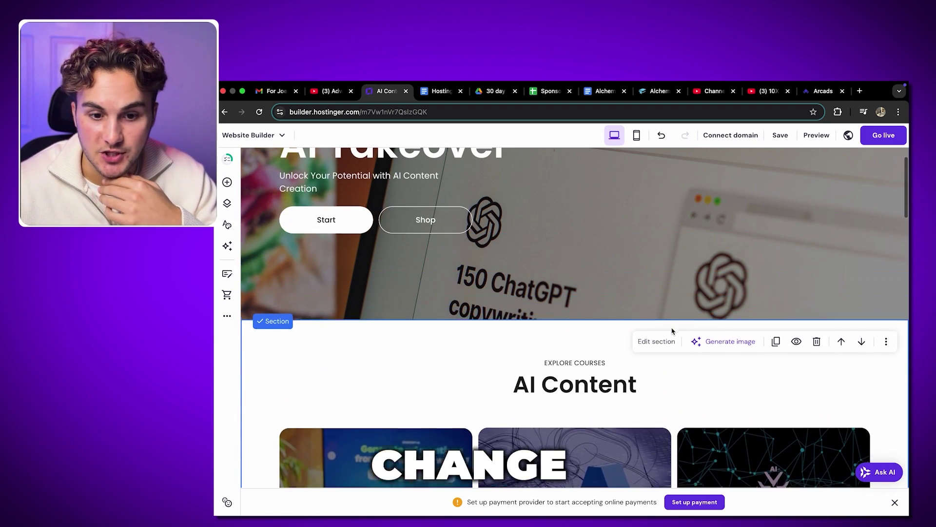
scroll(729, 323, up, 3)
scroll(729, 323, down, 4)
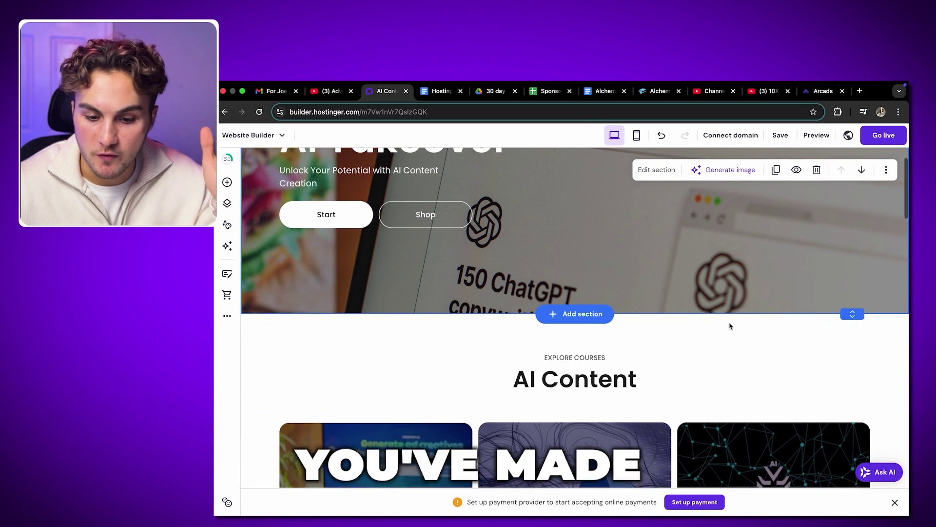
scroll(730, 324, up, 5)
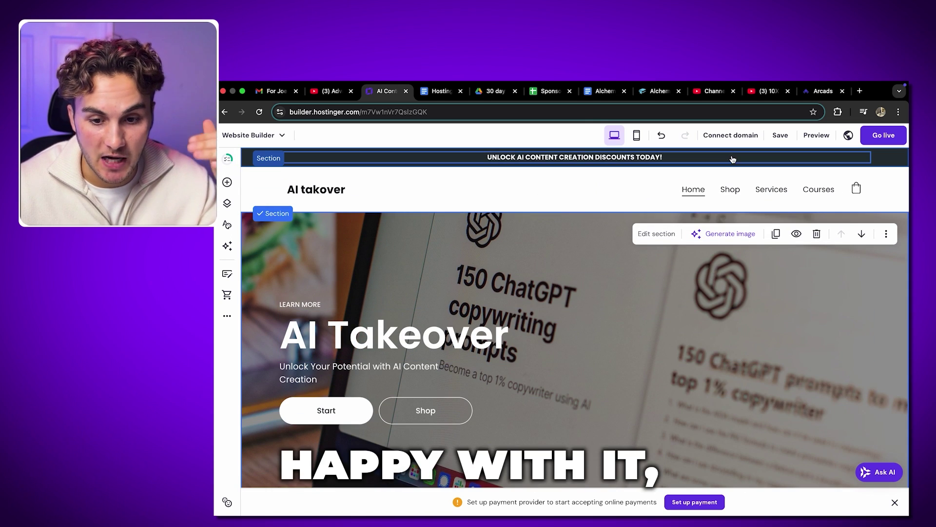